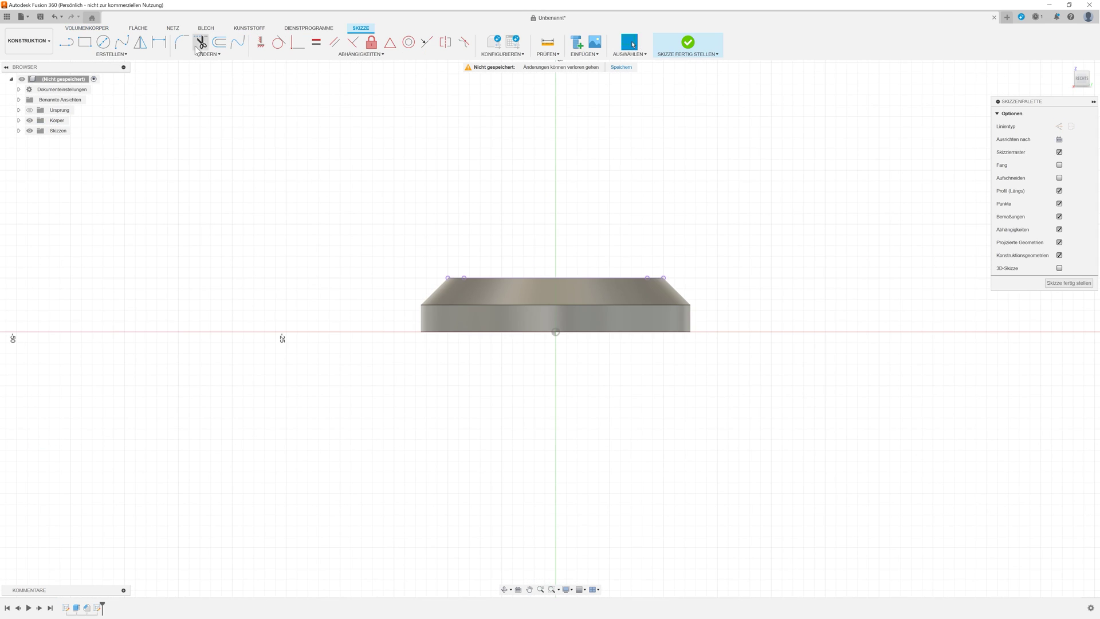
Step: Draw the first zigzag line chain up from the chamfer corner
key(l)
click(664, 277)
click(664, 216)
click(635, 187)
click(664, 156)
double_click(633, 125)
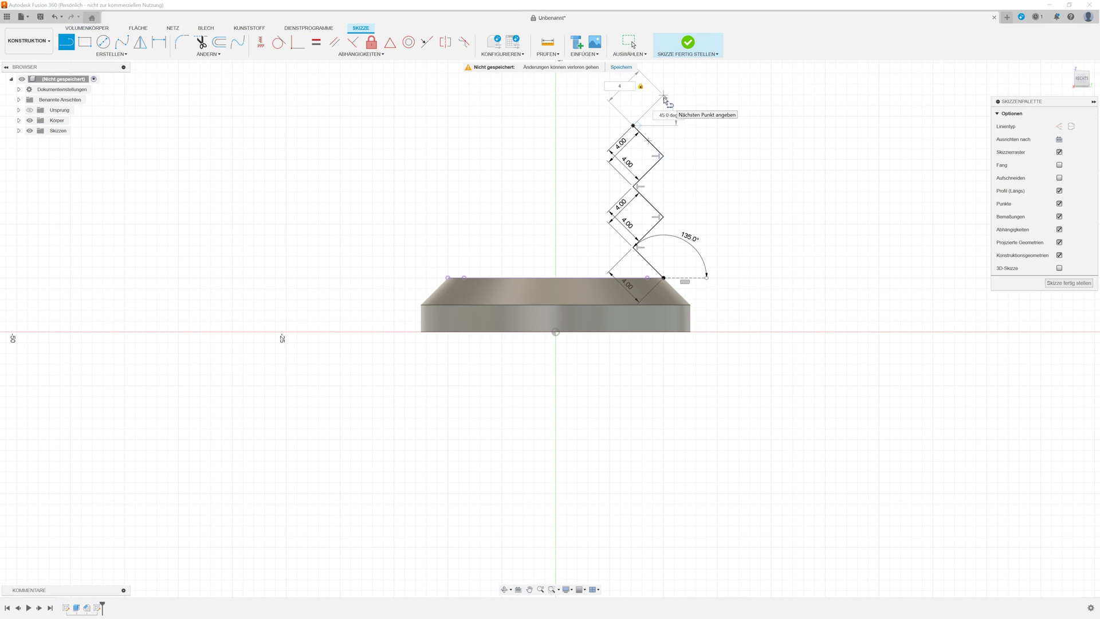
Step: Draw a second parallel zigzag to the top and start a closing line at the bottom corner
click(647, 278)
click(619, 246)
click(646, 217)
click(619, 185)
click(647, 154)
click(617, 124)
click(647, 95)
double_click(664, 94)
click(663, 278)
Step: Make the zigzag segments equal, revolve them as a new body, mirror the end ring and expand the bodies list
click(316, 42)
click(637, 235)
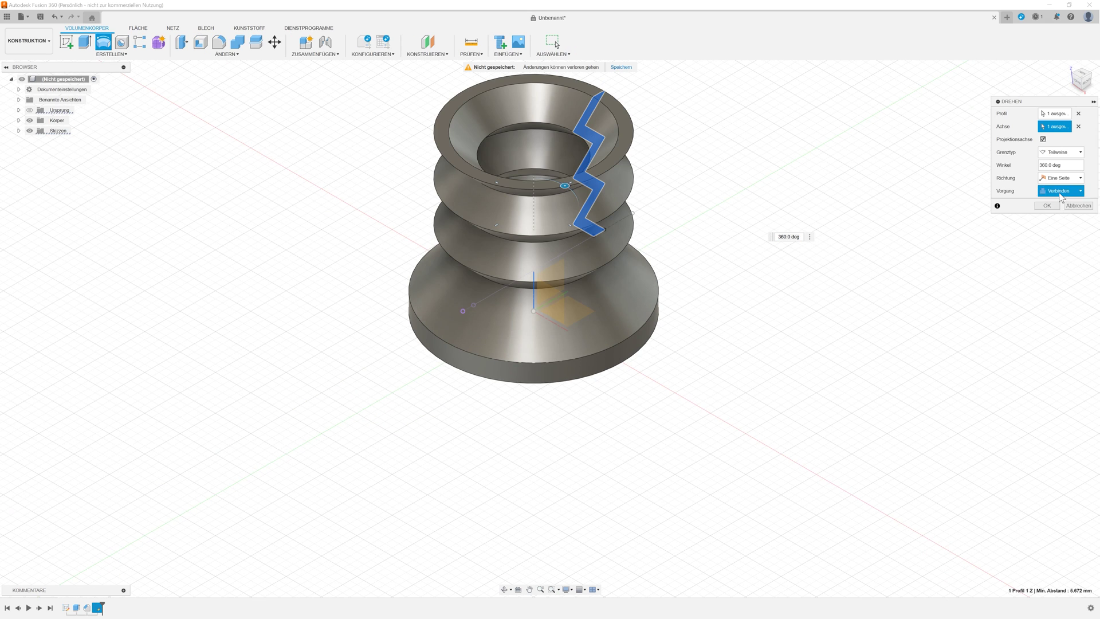
click(1060, 196)
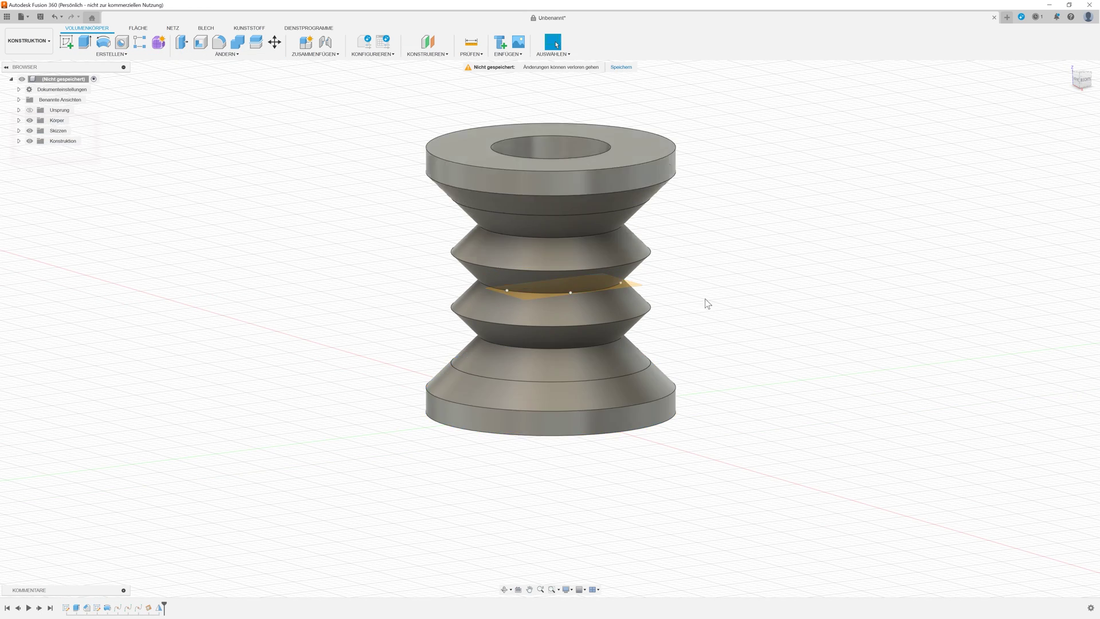
click(18, 120)
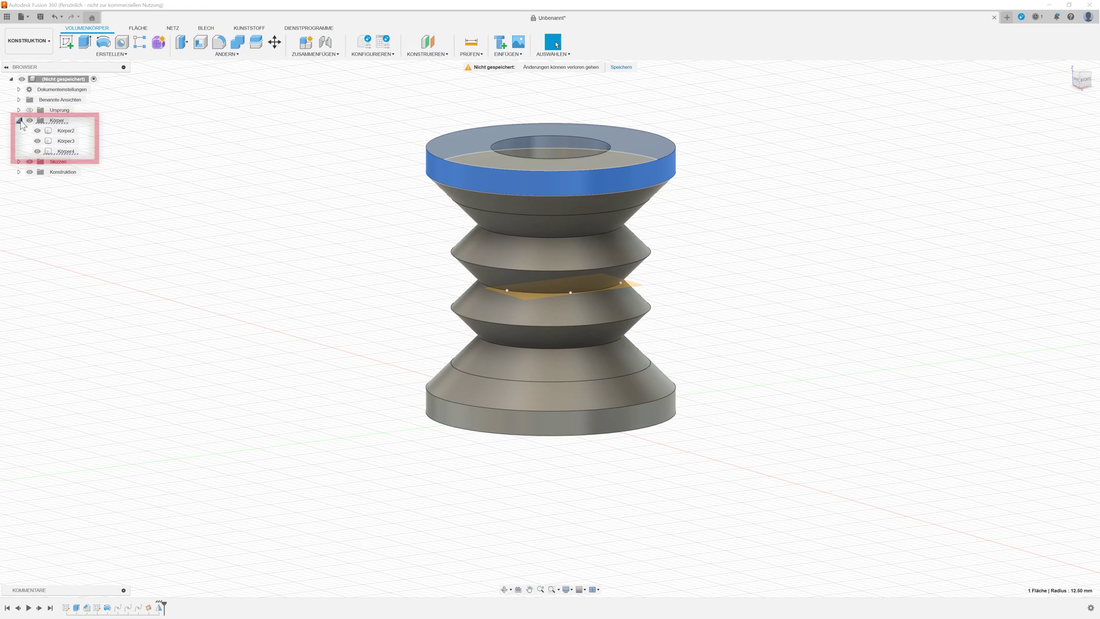
click(66, 141)
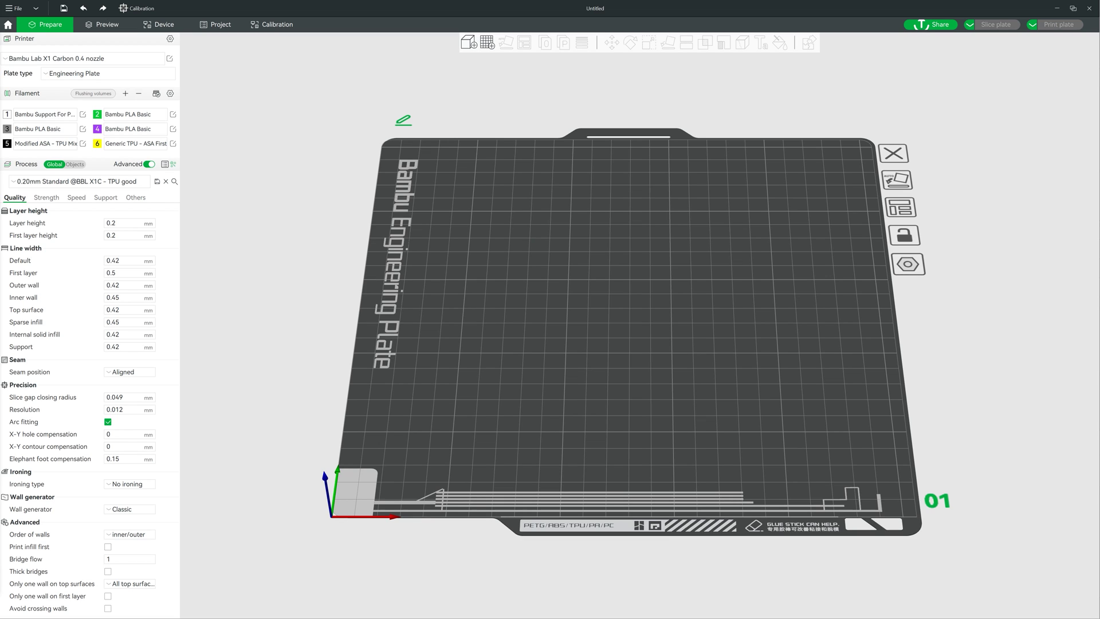
Step: Import 'Test Print ASA with TPU v1.step' onto the plate and split it into parts
drag(476, 335, 596, 343)
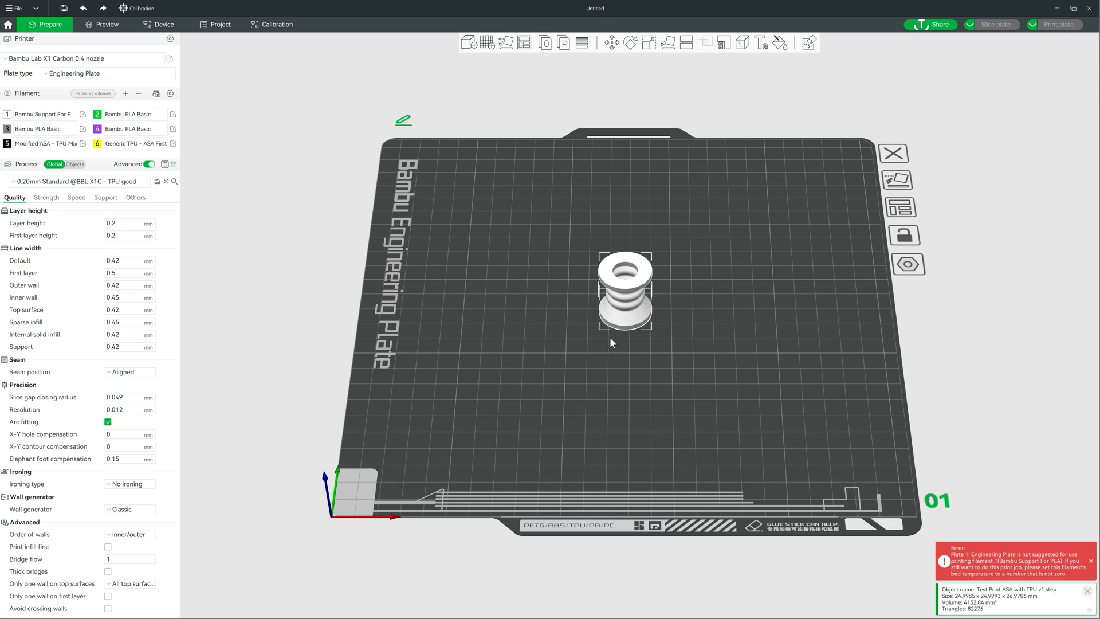
right_click(618, 307)
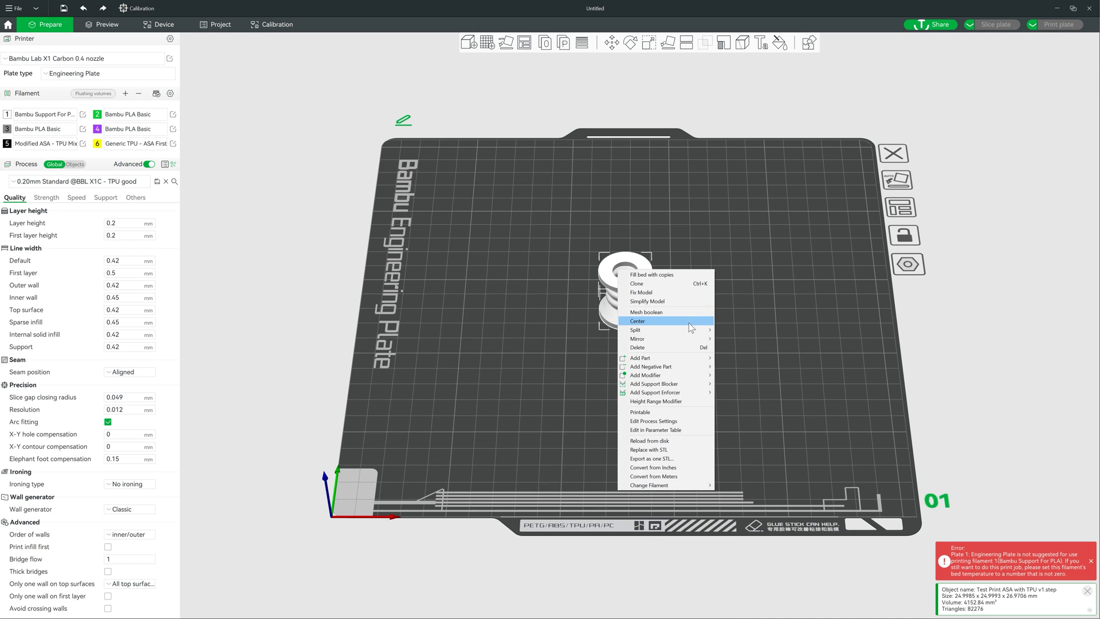
mouse_move(687, 330)
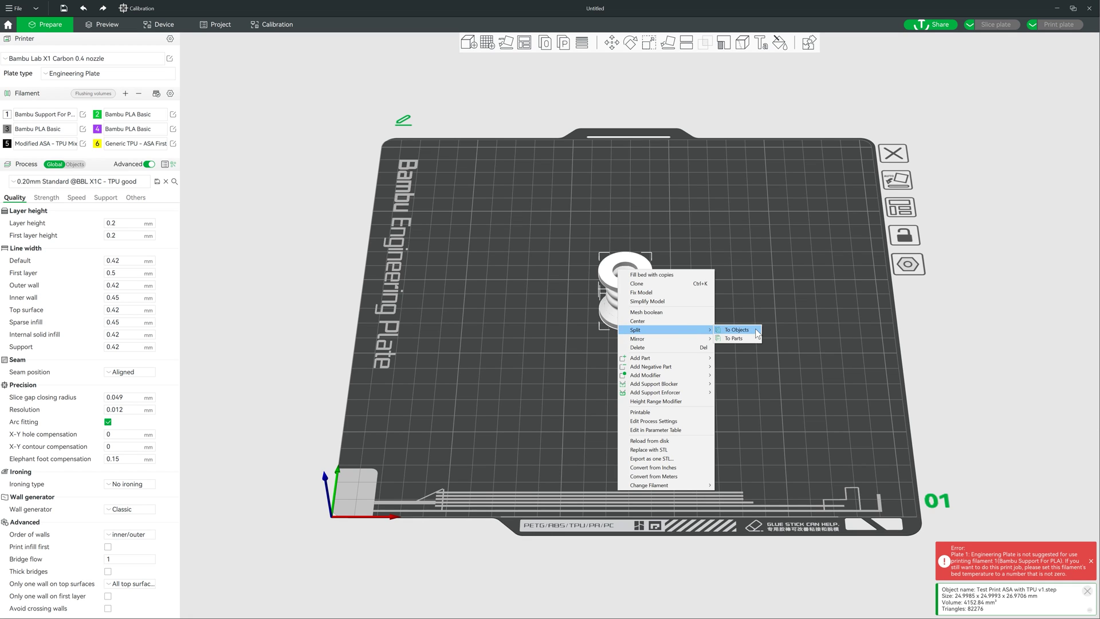
click(745, 338)
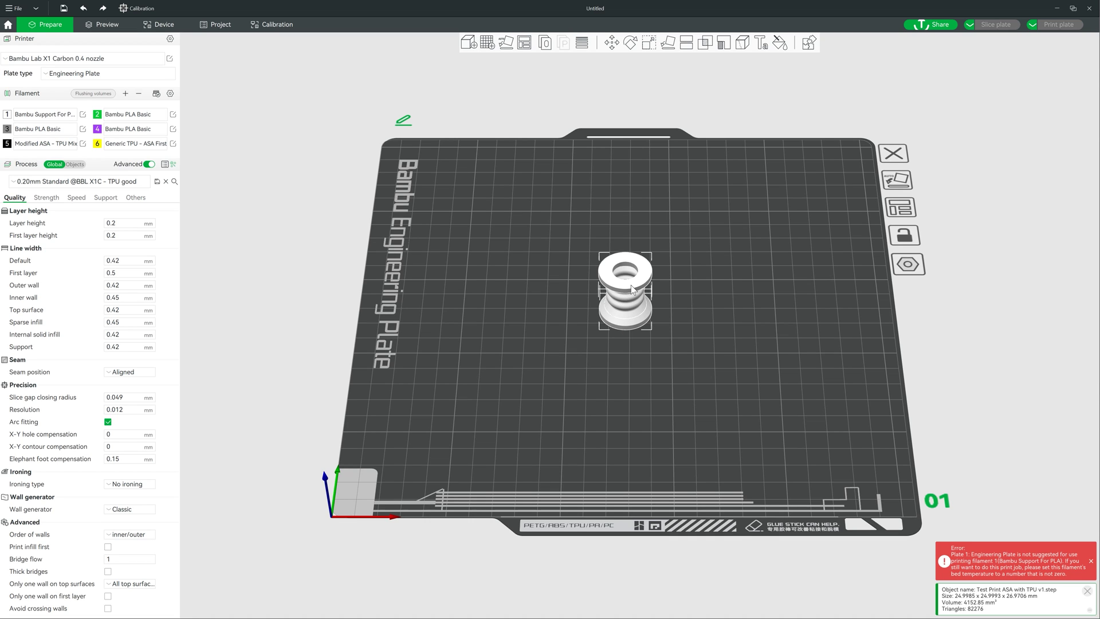
Step: Show the parts exploded in assembly view without the section cut, and set the bottom ring to filament 5
click(808, 42)
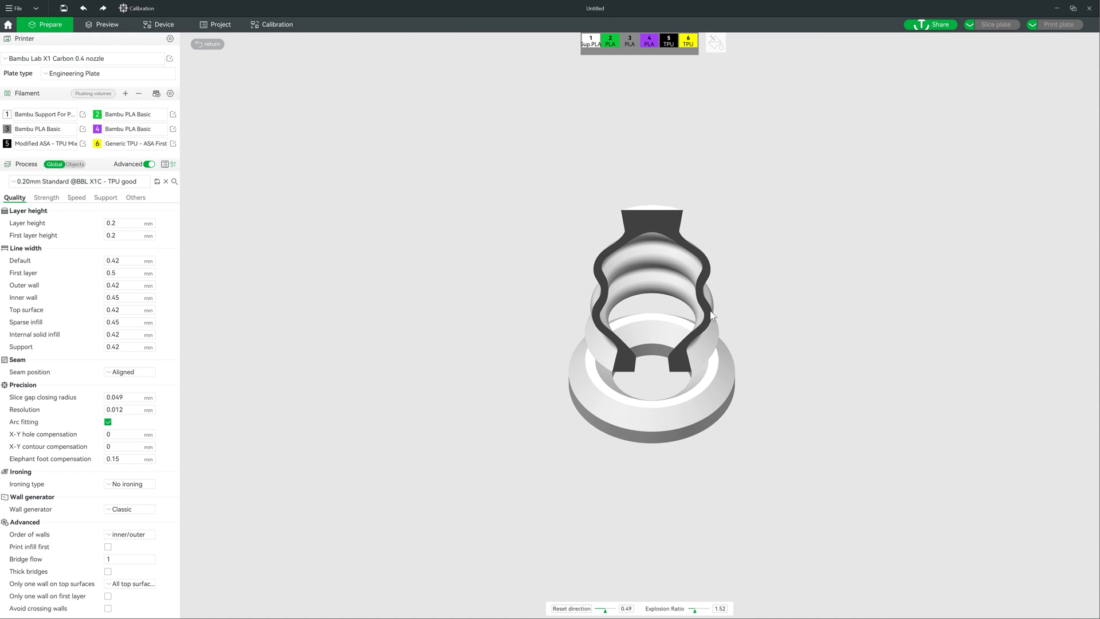
drag(605, 610, 595, 611)
drag(694, 610, 697, 610)
click(693, 447)
right_click(694, 446)
mouse_move(740, 428)
click(801, 469)
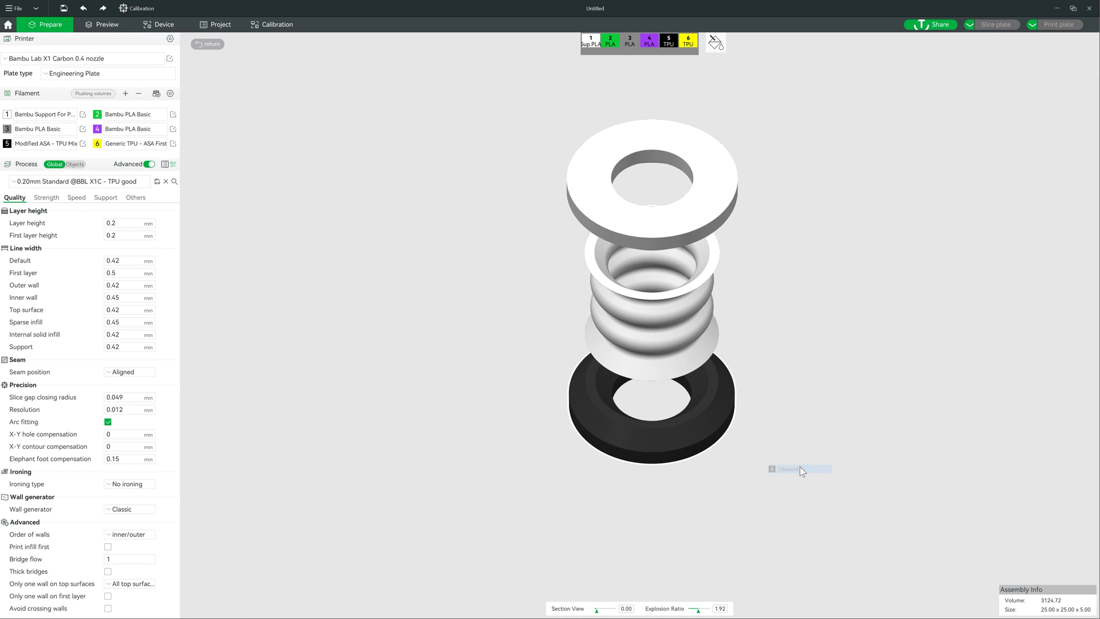
Step: Assign filament 5 to the top ring and filament 6 to the bellows
click(678, 229)
right_click(677, 191)
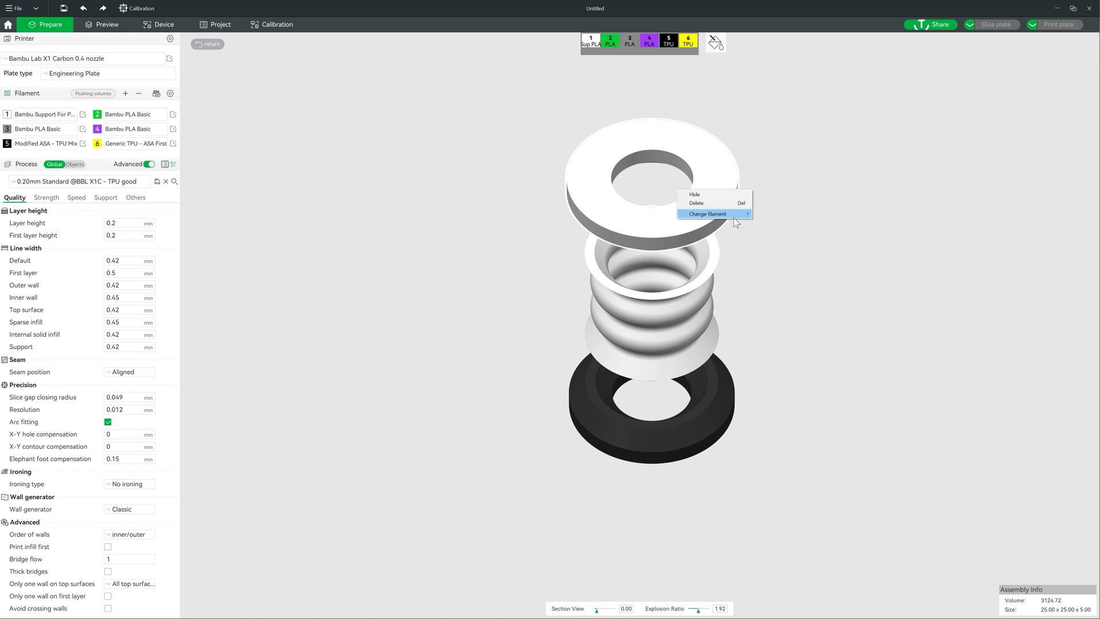
mouse_move(734, 215)
click(779, 256)
click(700, 300)
right_click(703, 269)
mouse_move(755, 292)
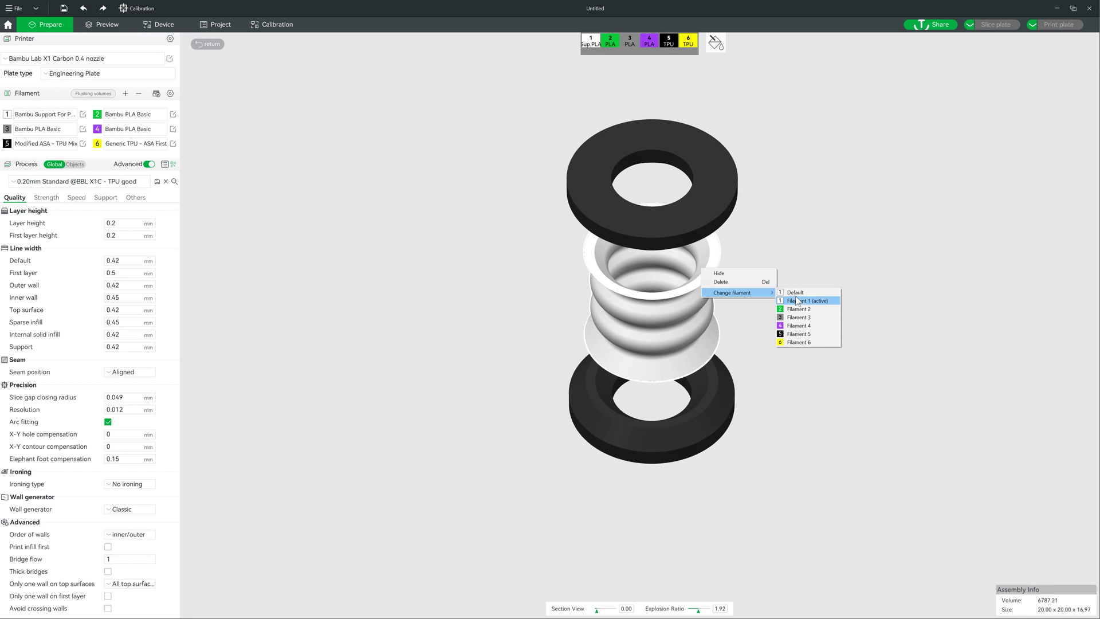
click(812, 341)
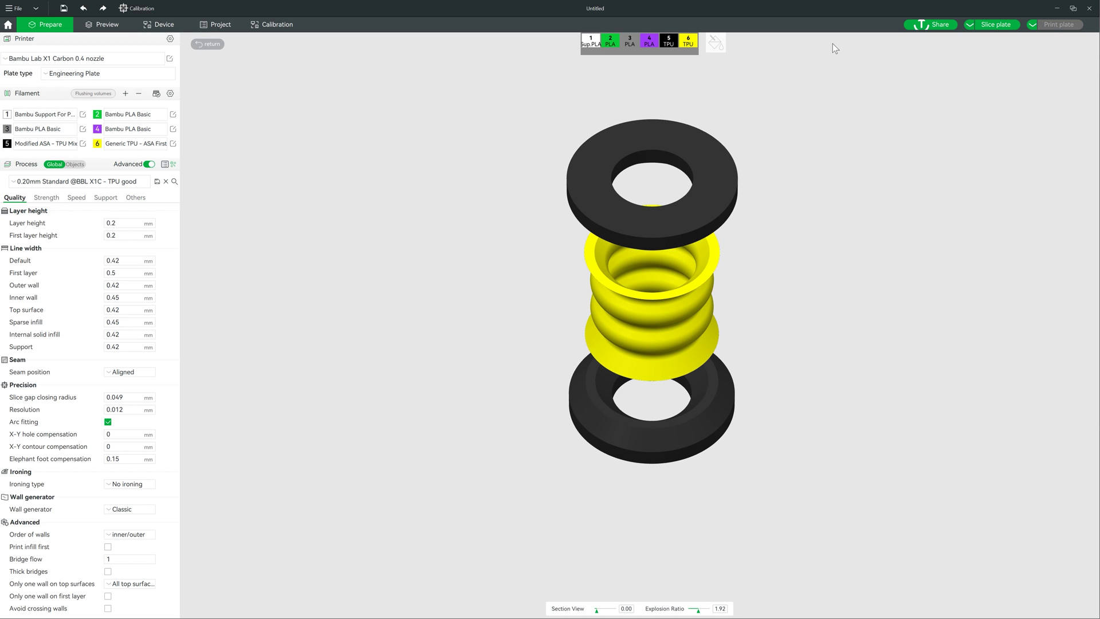
Step: Return to the plate in isometric view and review the Strength and Speed process settings
click(213, 45)
click(719, 360)
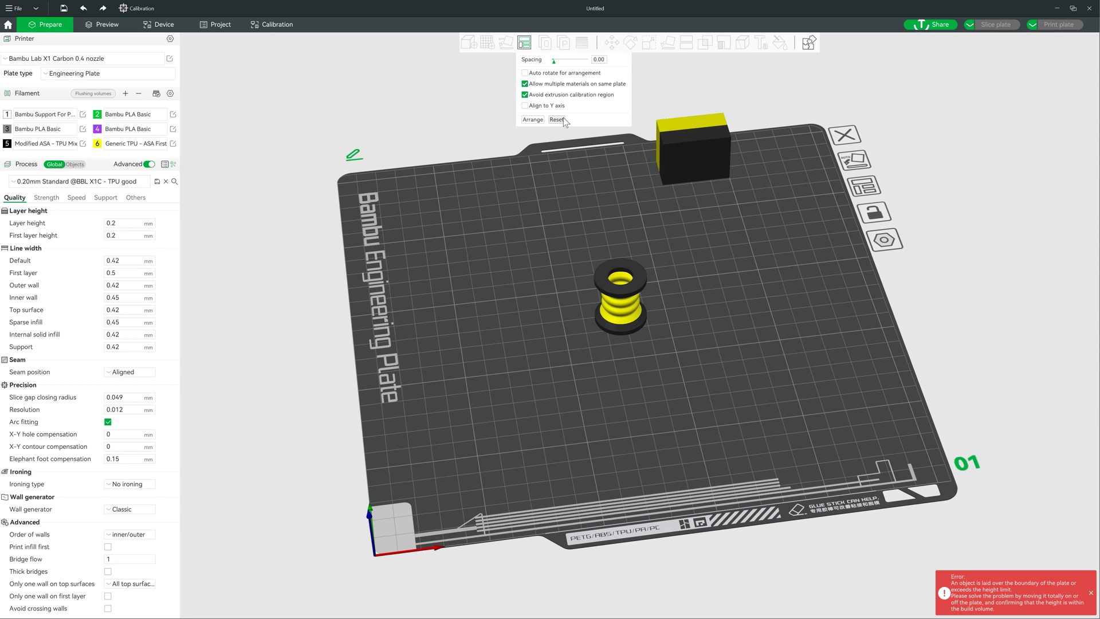
key(0)
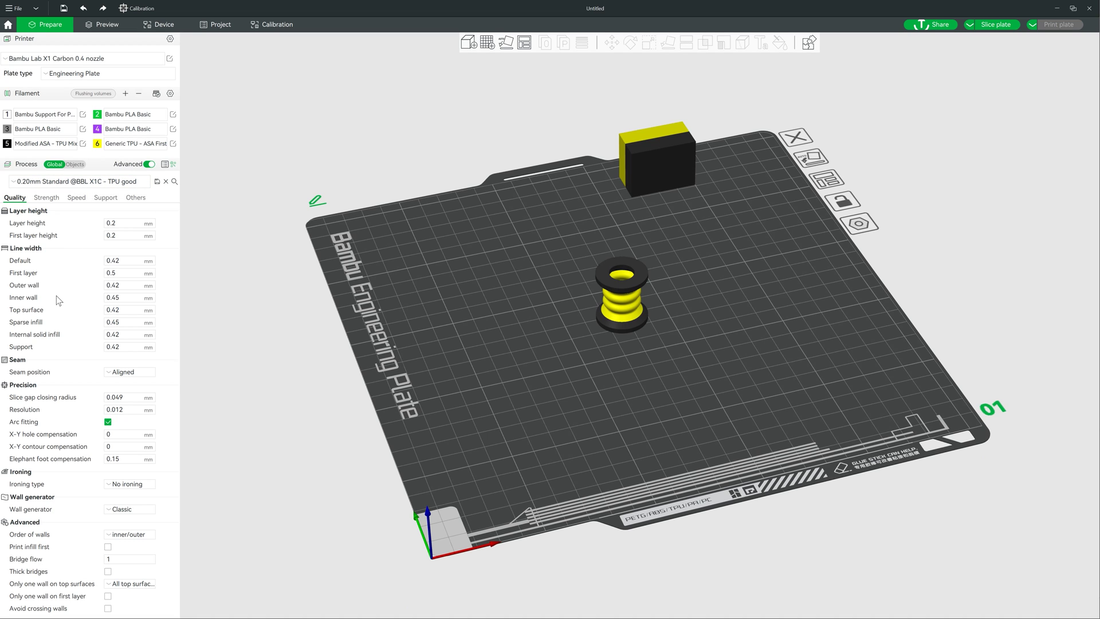
click(50, 199)
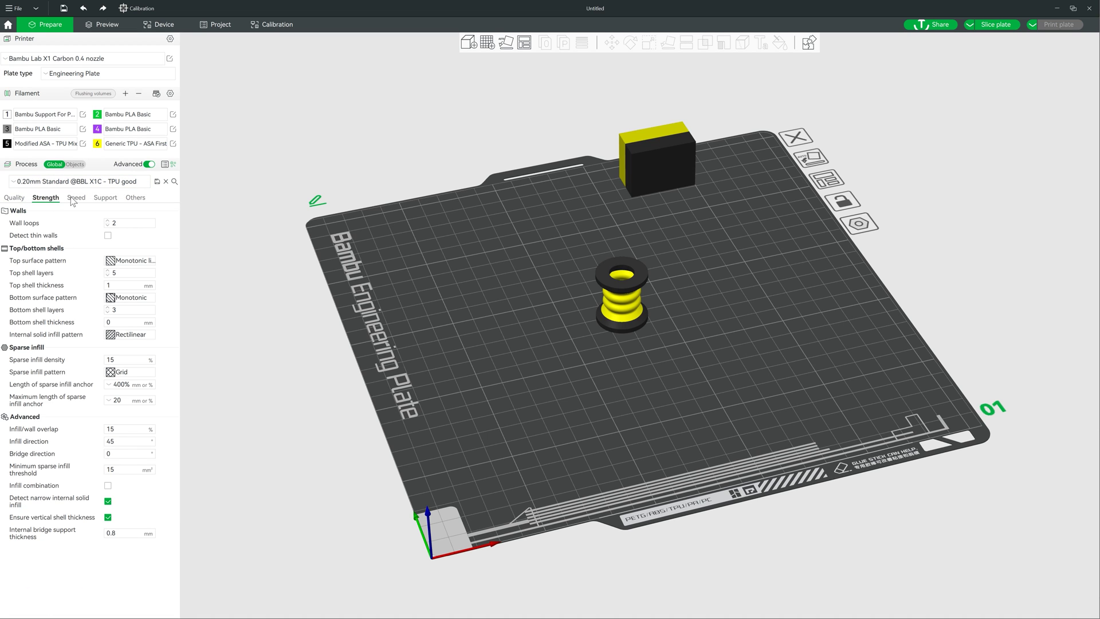
click(75, 198)
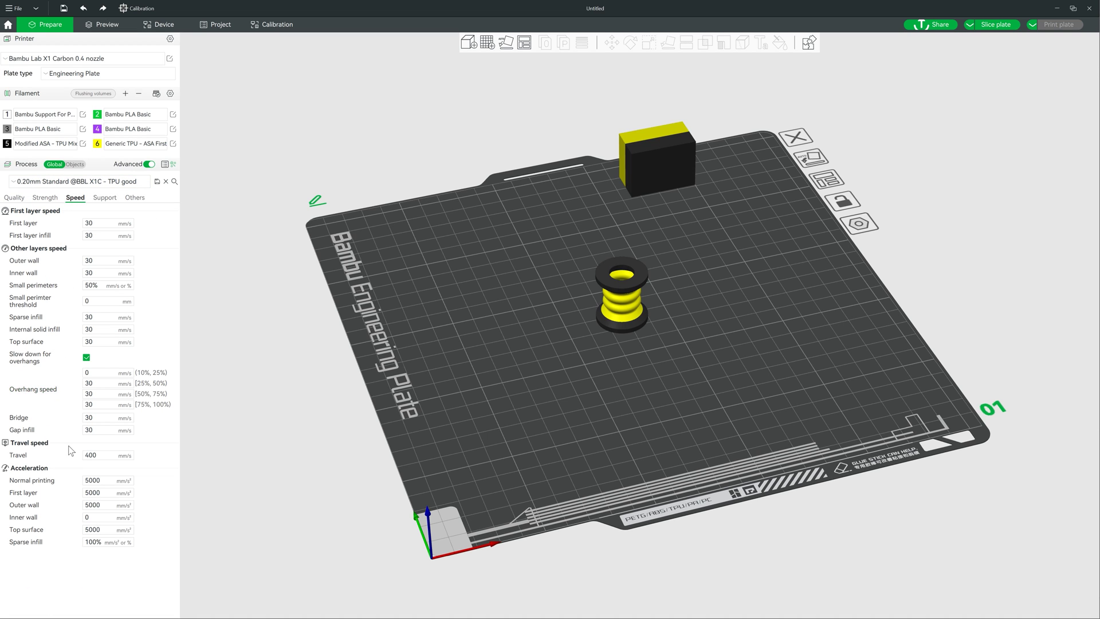
Step: Check the Strength and Quality tabs, then set filament 5 to Generic ASA
click(41, 198)
click(14, 197)
click(50, 145)
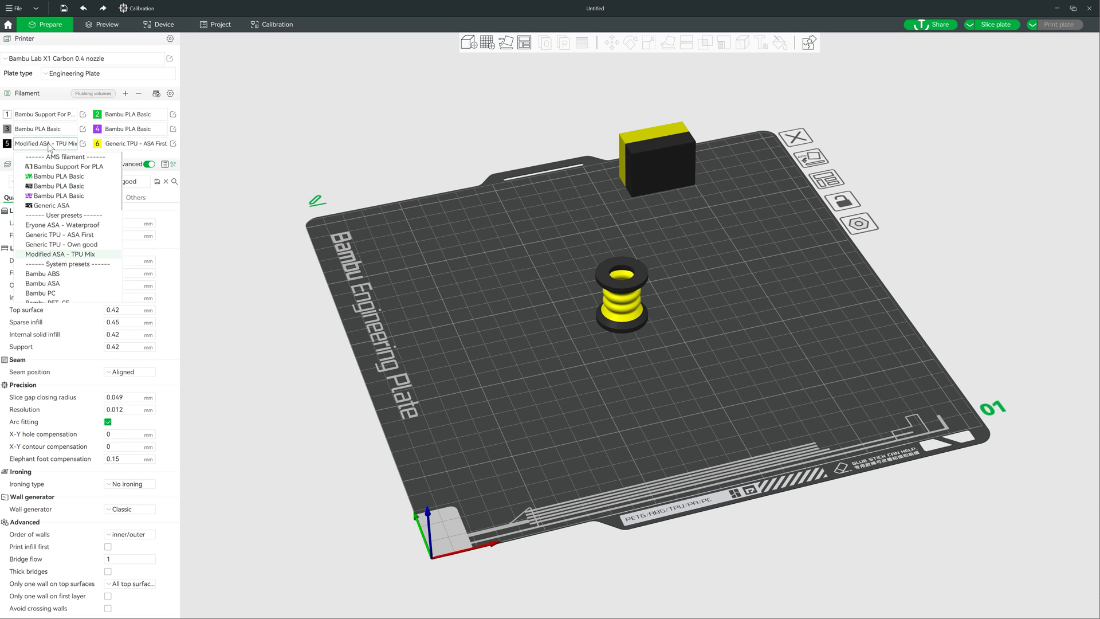
scroll(60, 205, down, 10)
click(60, 201)
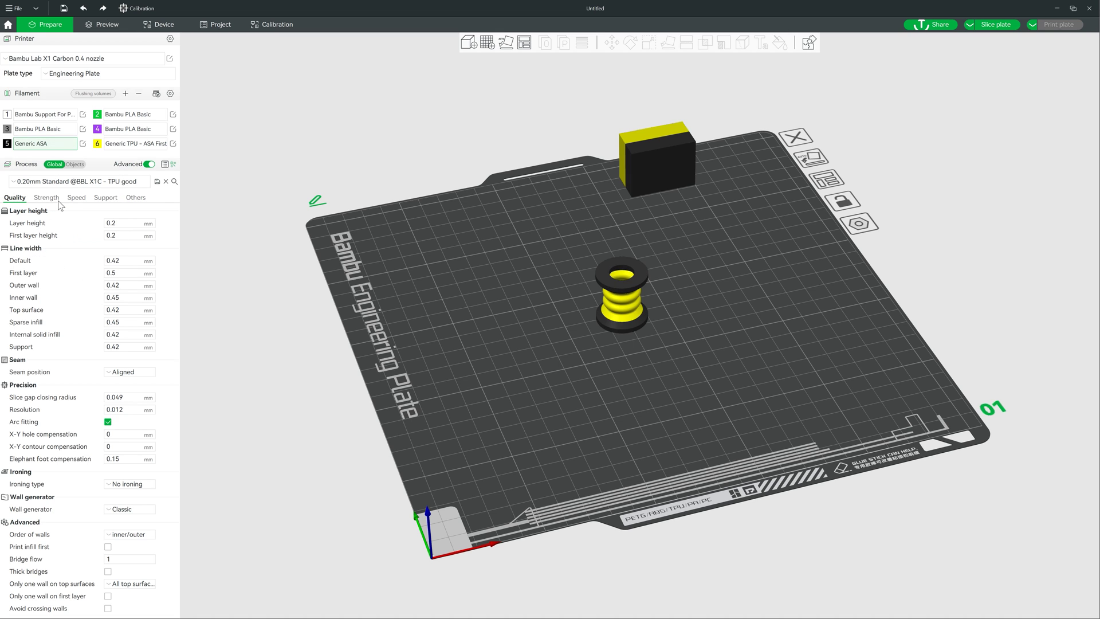
Step: Set filament 6, then filament 5, to the Generic TPU - Own good preset
click(134, 144)
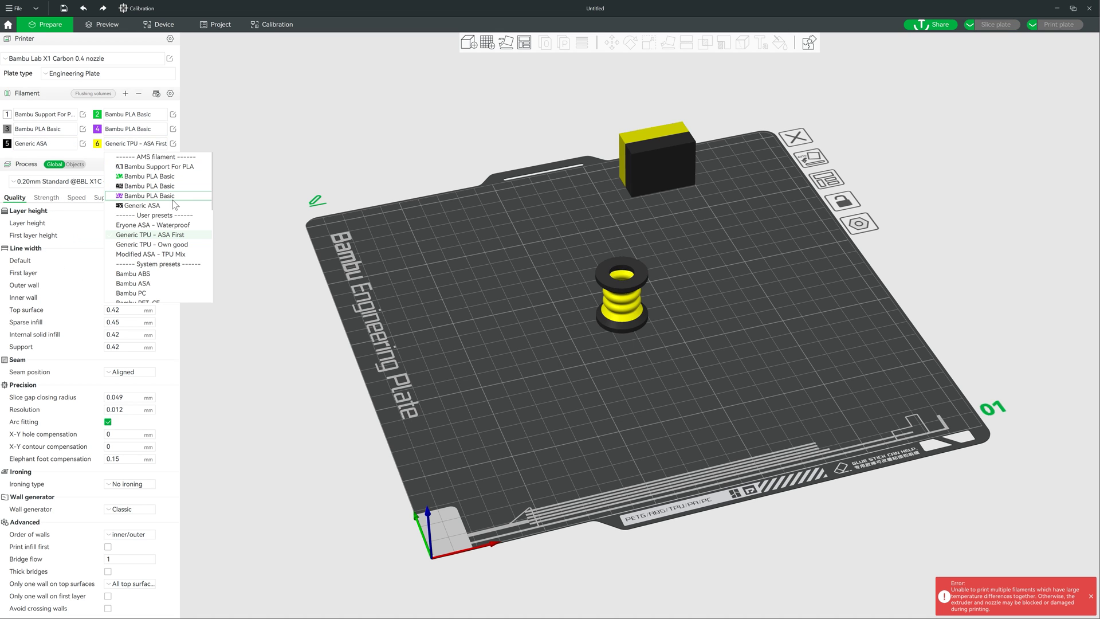
click(176, 245)
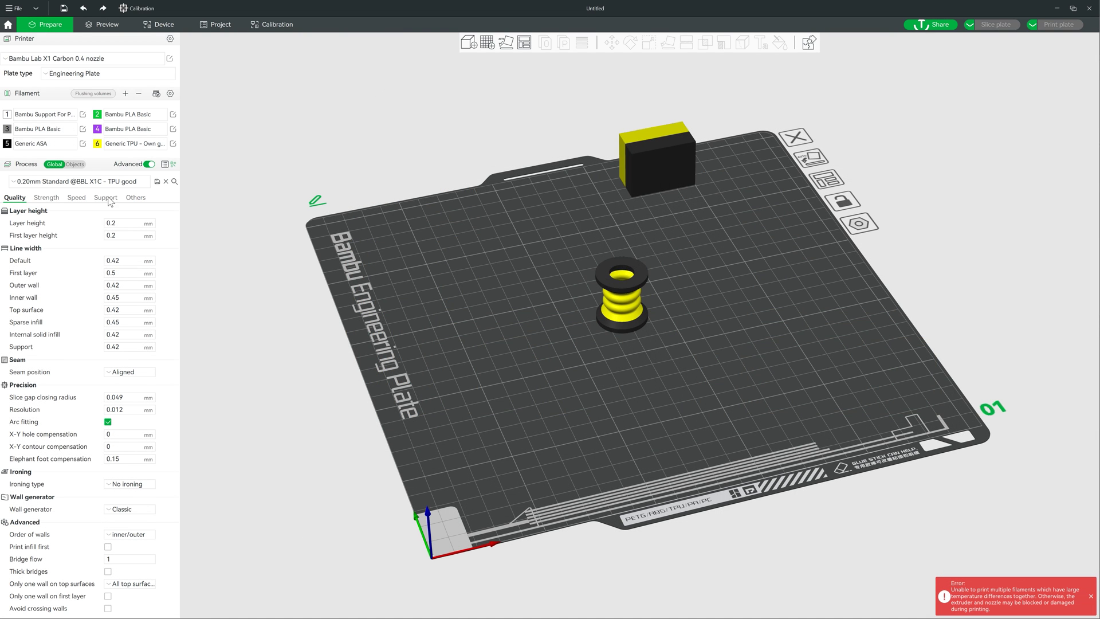
click(48, 144)
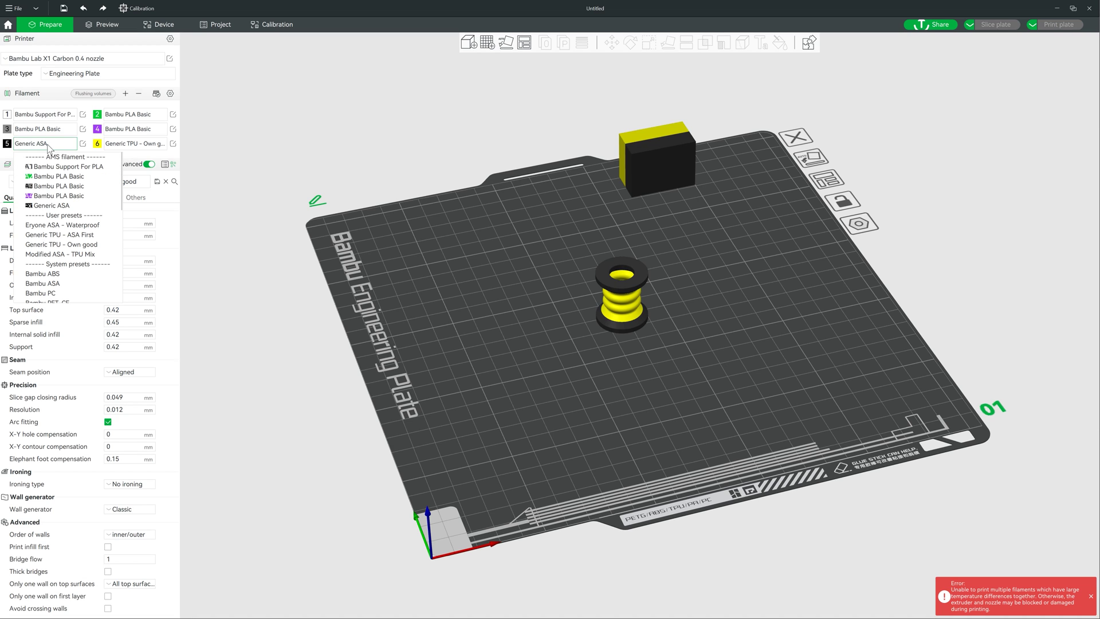
click(97, 247)
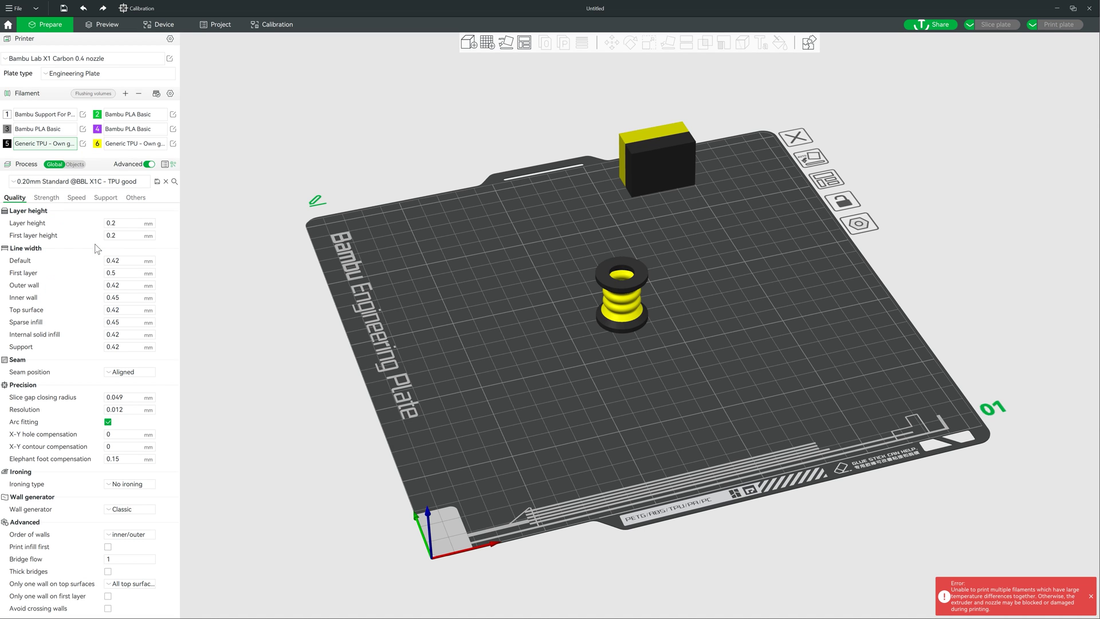
Step: Save filament 5's preset under the new name 'ASA Dummy - for TPU Mix'
click(83, 143)
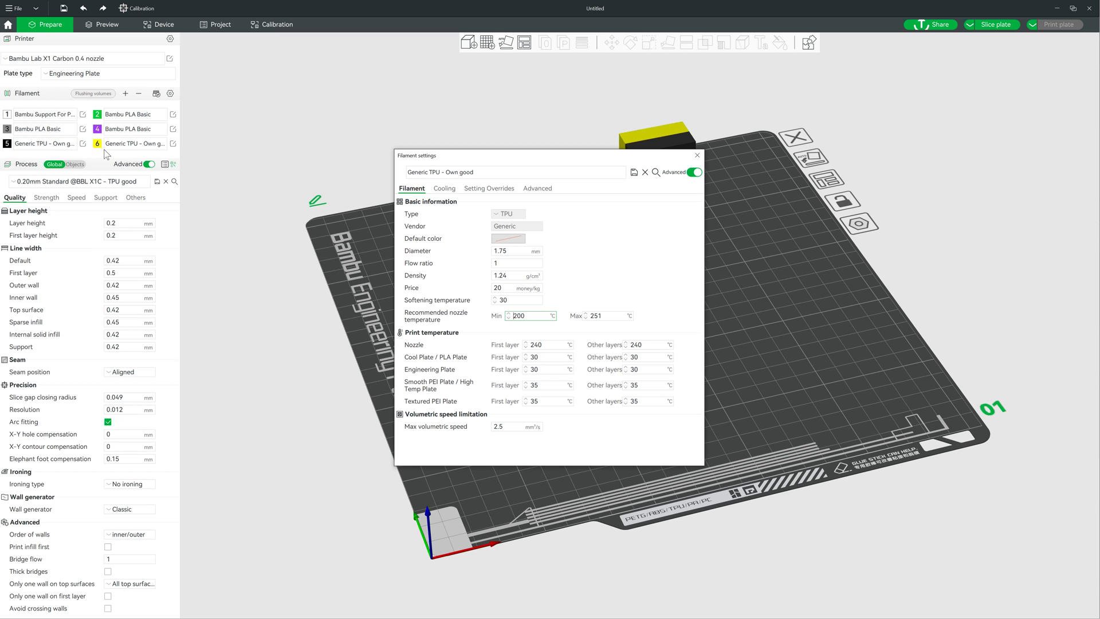
click(634, 172)
text(ASA Dummy)
key(Right)
key(Right)
key(Right)
key(Delete)
key(Delete)
key(Delete)
text(for T)
click(604, 336)
Step: Set flow ratio 0.95, softening temperature 100 and recommended nozzle range 240–280 °C
text(0.95)
key(Tab)
key(Tab)
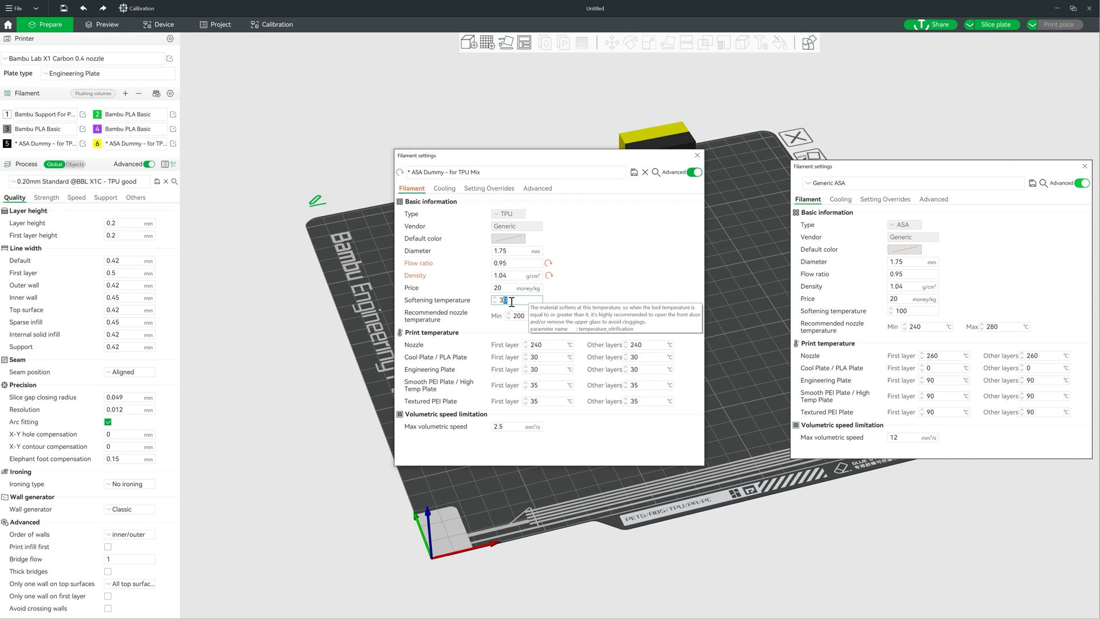
text(100)
key(Tab)
text(240)
key(Tab)
text(280)
key(Tab)
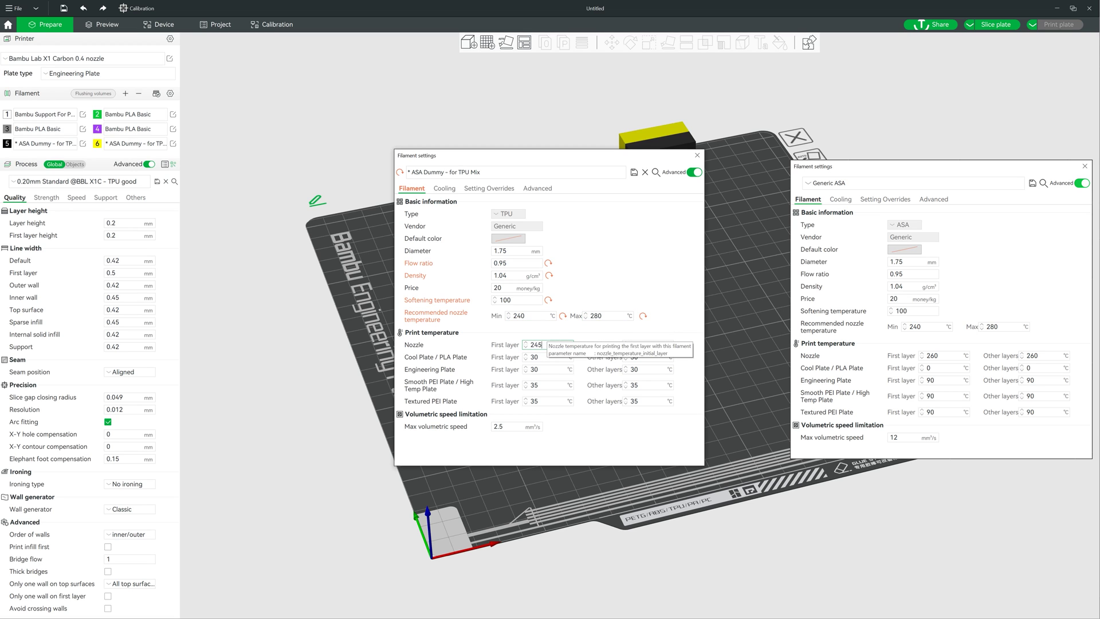
Step: Set nozzle temperature 245 °C and plate temperatures to 0, 0 and 90 °C
click(652, 343)
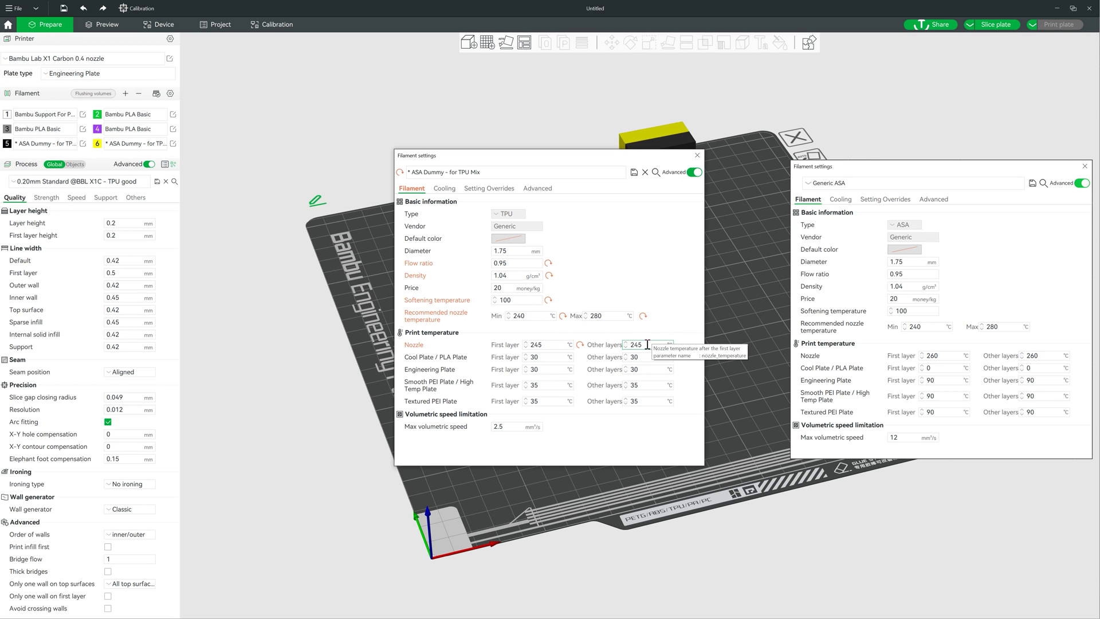
key(Tab)
text(0)
key(Tab)
text(0)
key(Tab)
text(90)
key(Tab)
text(90	90	90	90	90)
Step: Set max volumetric speed to 5 mm³/s and save the preset
key(Tab)
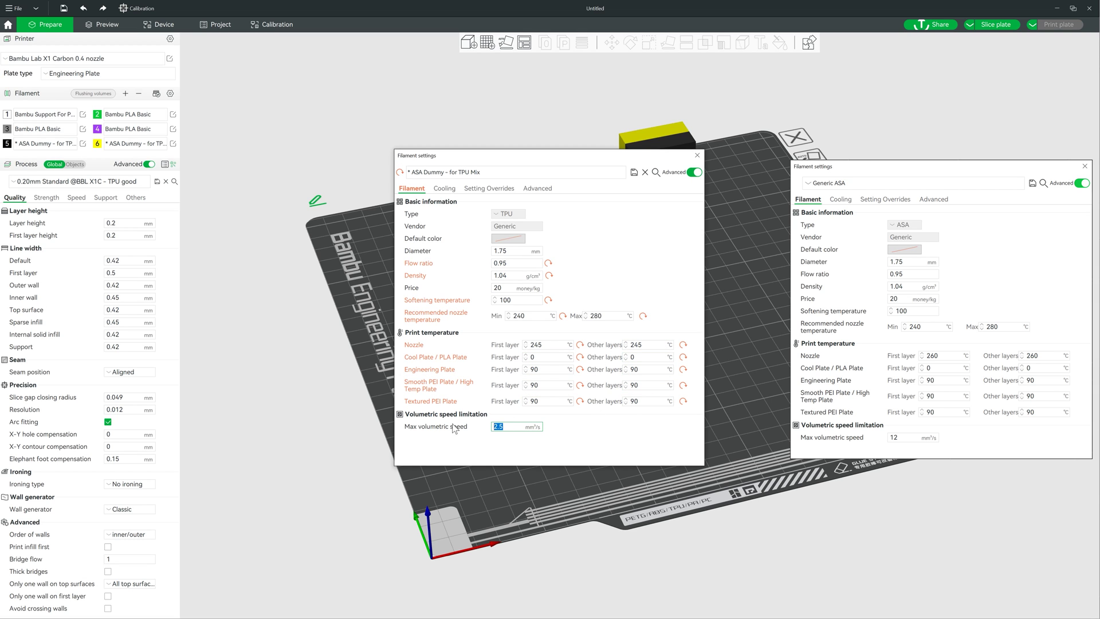
text(5)
click(583, 431)
click(633, 172)
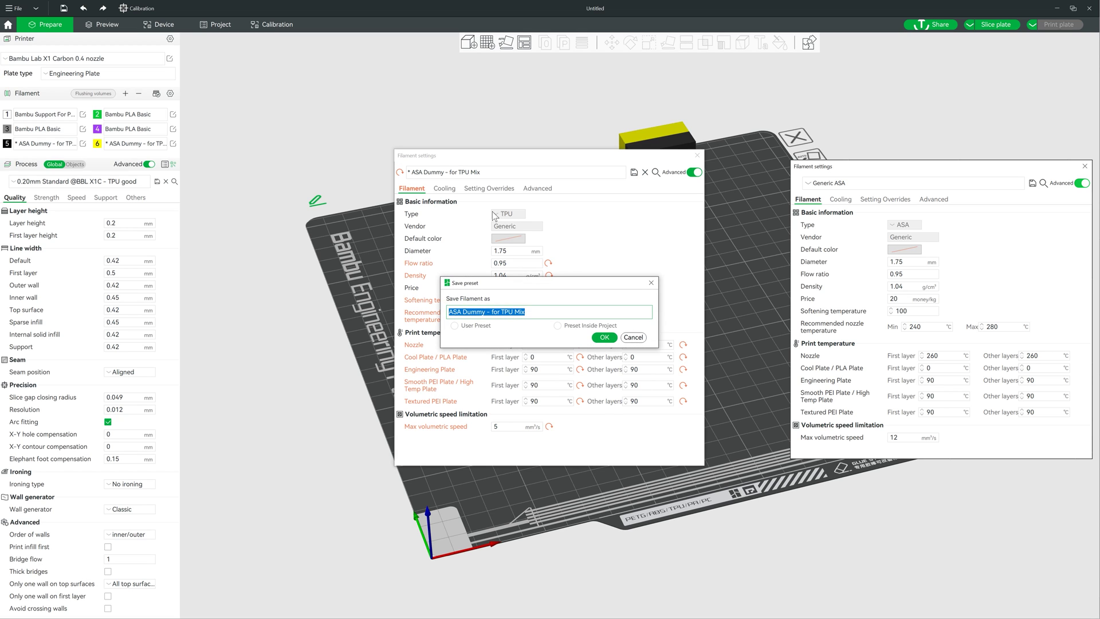
Step: Confirm the preset save, then set cooling fan values to 35, 80 and 3
click(605, 337)
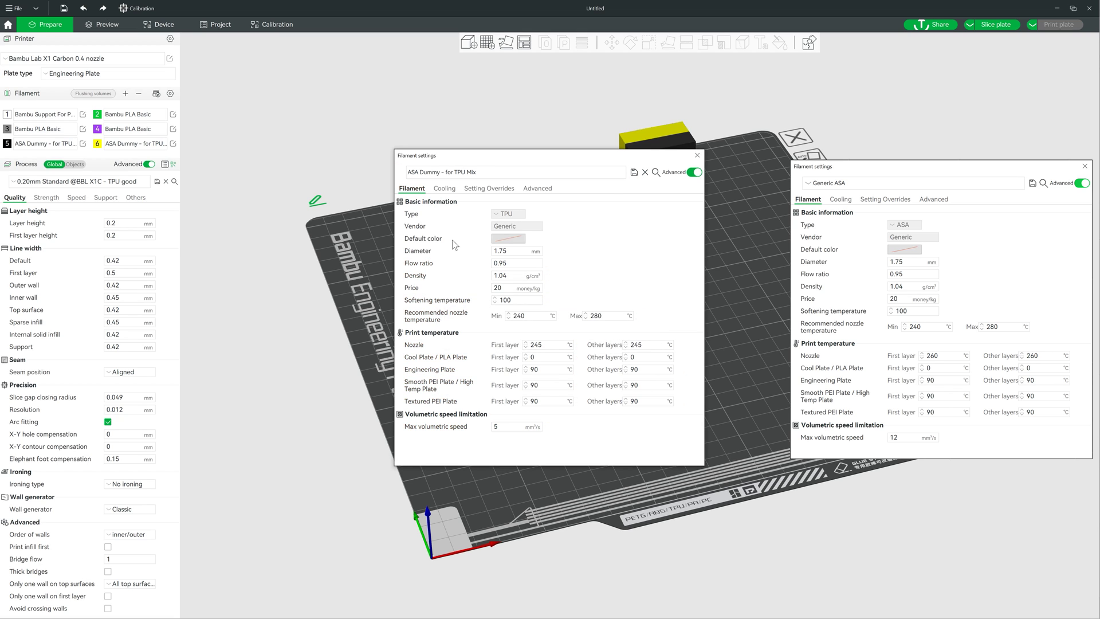
click(444, 188)
click(560, 240)
key(BackSpace)
key(Tab)
text(35)
key(Tab)
text(80)
key(Tab)
text(3)
Step: Enable slow printing for layer cooling with min speed 20, overhang fan 25%, auxiliary fan 80
click(495, 280)
click(503, 295)
key(BackSpace)
key(BackSpace)
text(20)
key(Tab)
text(25%)
key(Tab)
text(80)
key(Tab)
text(0)
key(ctrl+Tab)
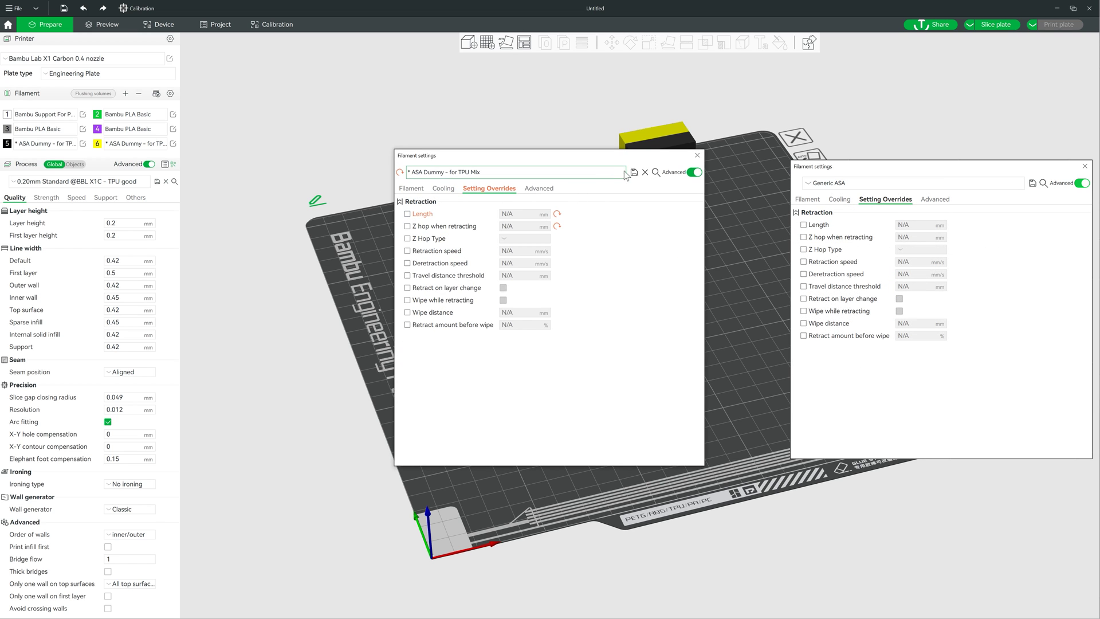
Step: Save the cooling changes and assign ASA Dummy - for TPU Mix to slot 5
click(633, 172)
click(604, 338)
key(ctrl+Tab)
key(Escape)
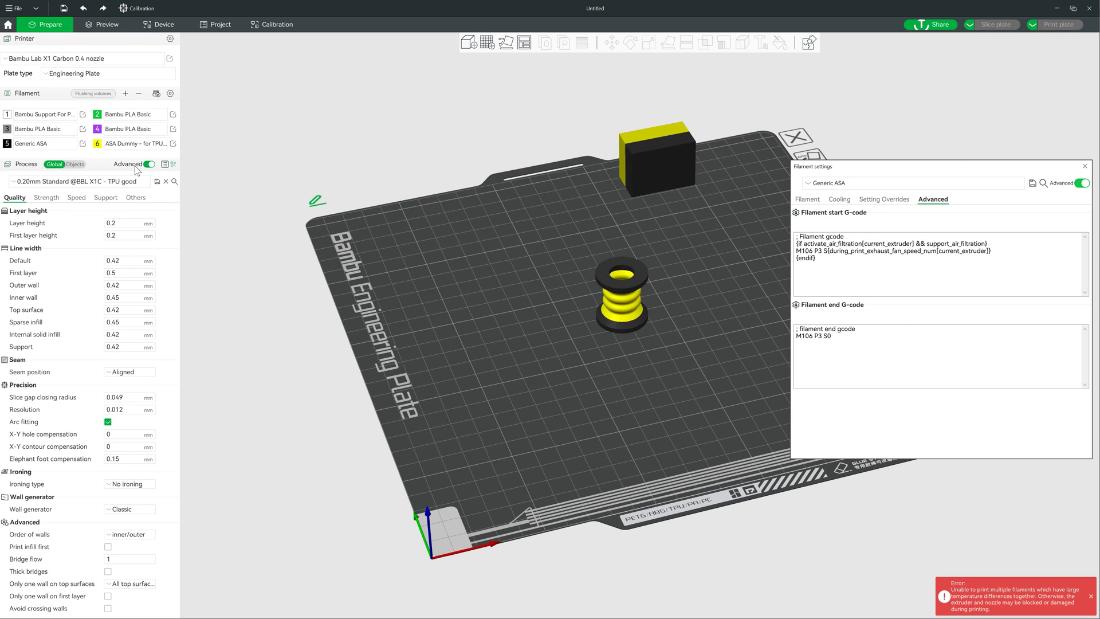
click(46, 143)
click(58, 264)
Step: Review the slot 5 preset's properties, cooling, overrides and G-code tabs, then close it
click(83, 144)
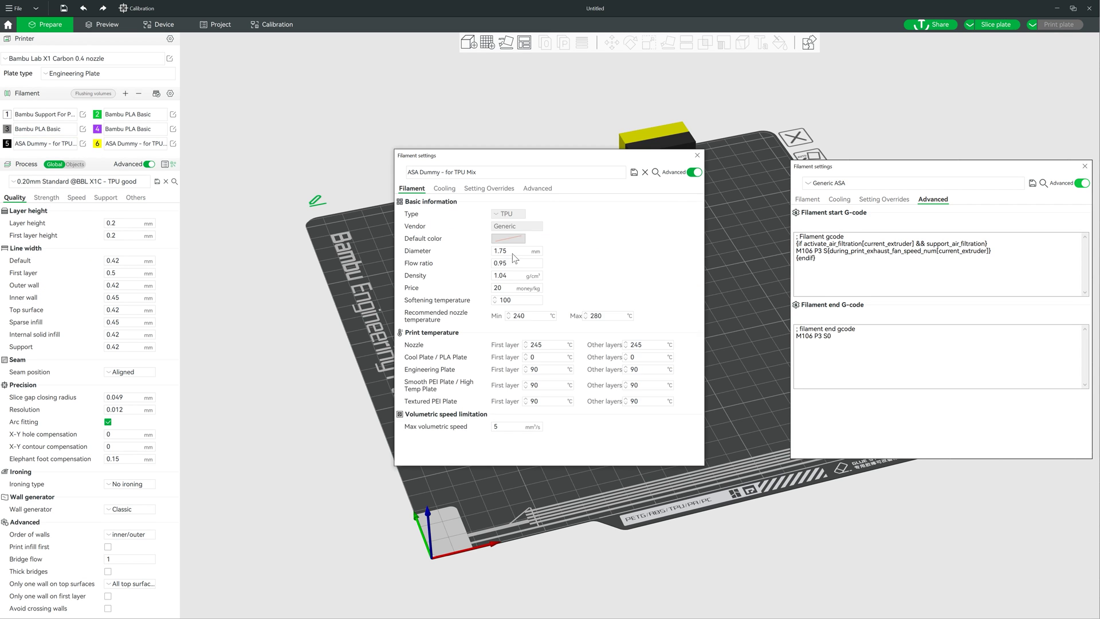
click(544, 188)
drag(398, 225, 528, 245)
click(412, 188)
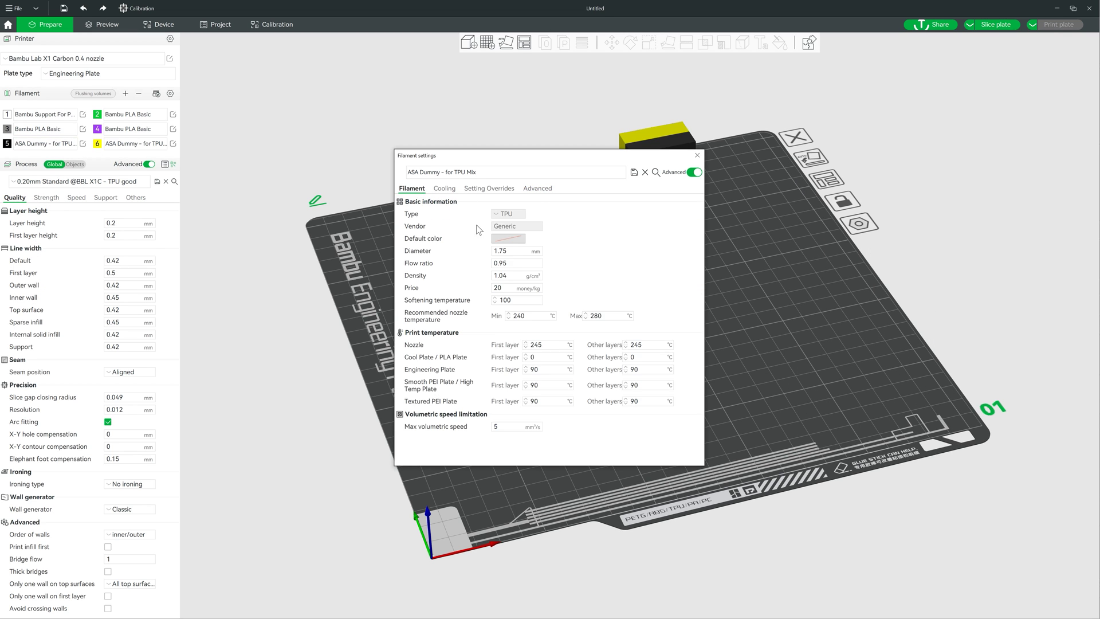
click(444, 188)
click(488, 188)
click(537, 188)
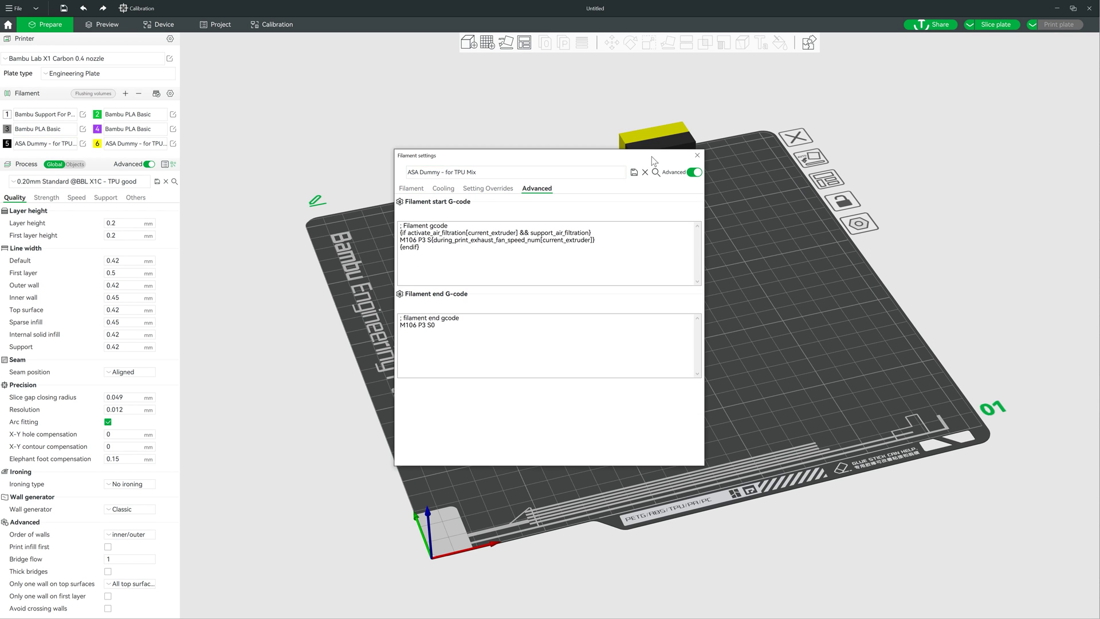
click(696, 155)
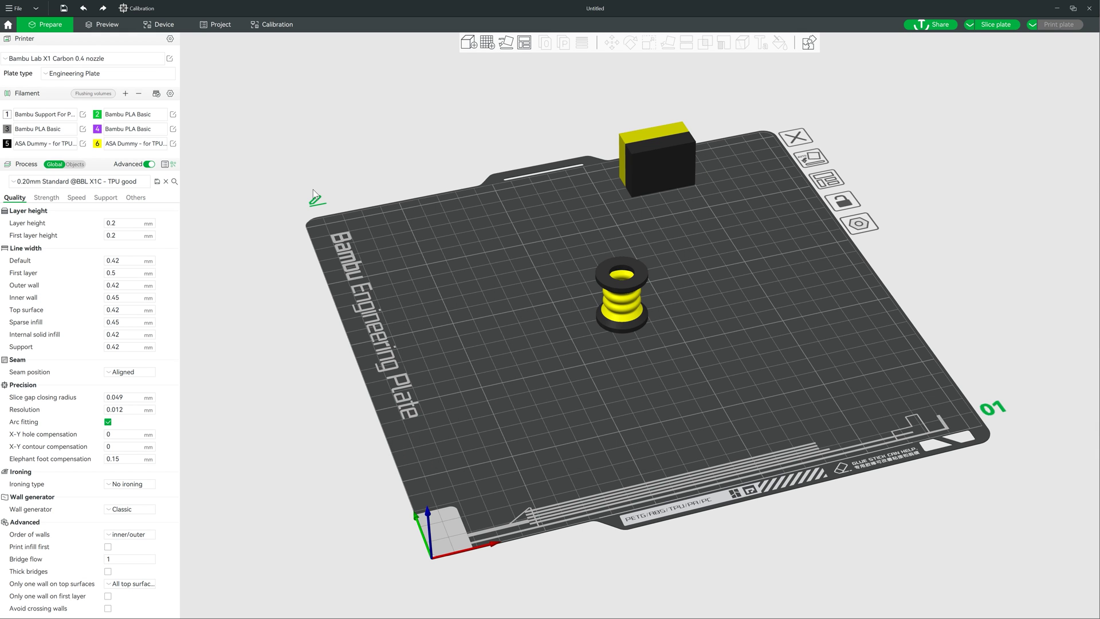
Step: Assign Generic TPU - Own good to slot 6 and rename it 'Generic TPU - for ASA Mix - ASA bottom'
click(138, 143)
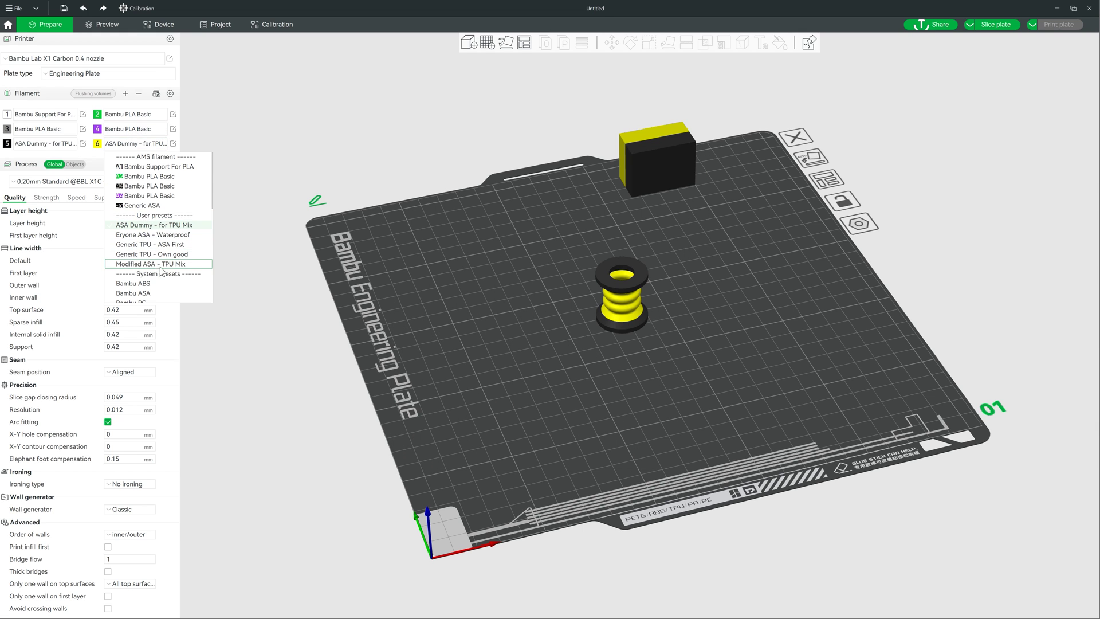
click(149, 266)
click(173, 143)
click(633, 172)
drag(518, 312, 491, 312)
text(for ASA Mi)
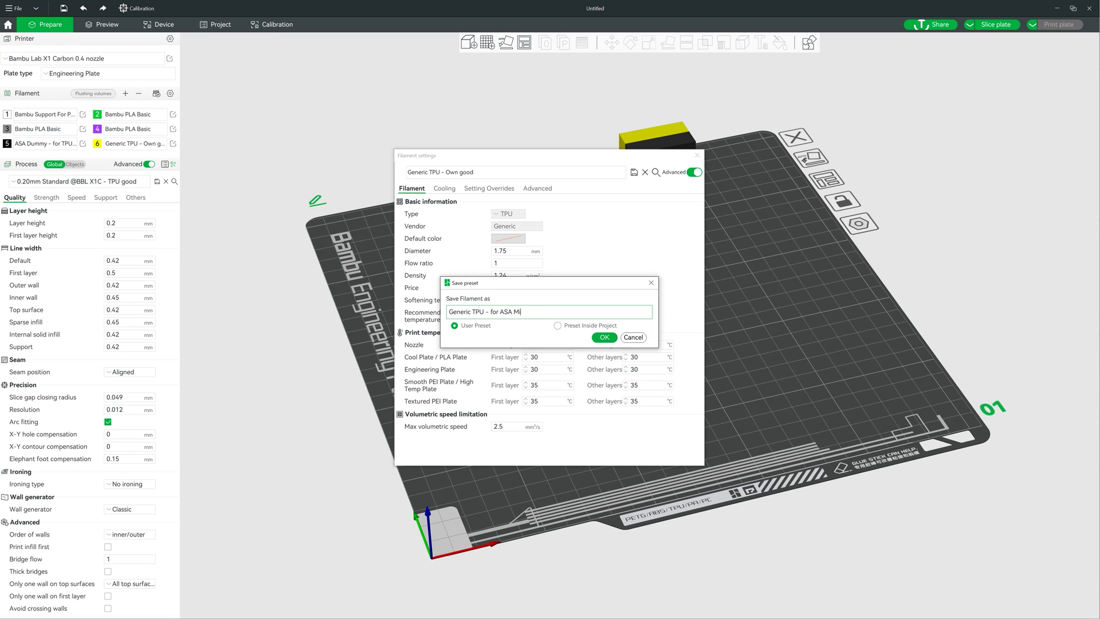
text(x - ASA bottom)
click(601, 338)
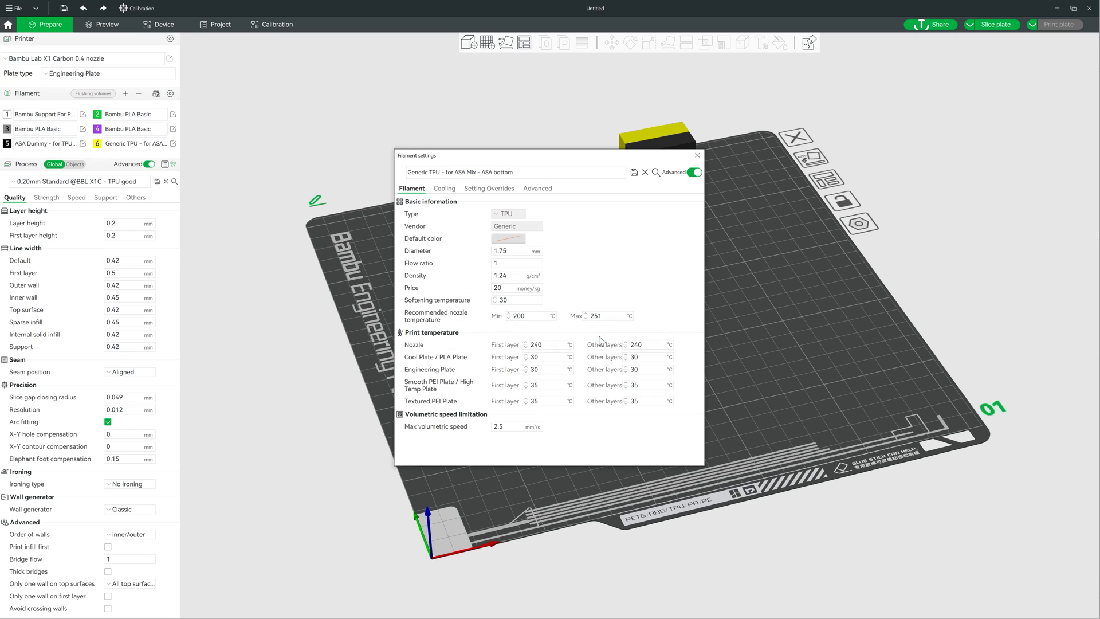
Step: Set the Cool Plate first-layer temperature to 0 and Engineering Plate first layer to 90
double_click(533, 357)
text(0)
click(540, 369)
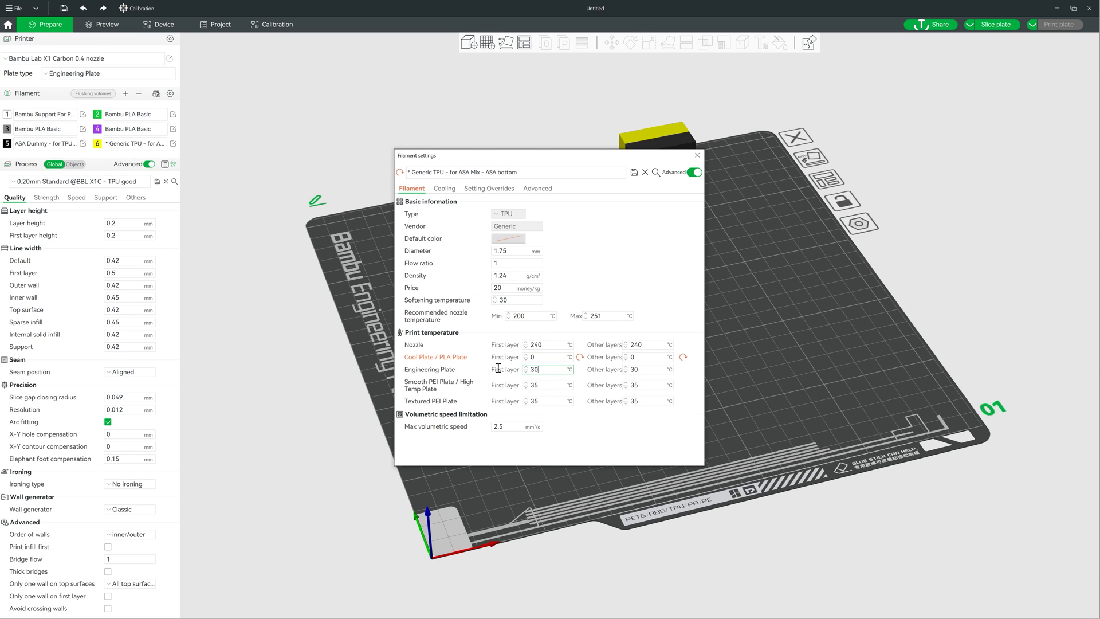
key(ctrl+a)
text(90)
click(634, 370)
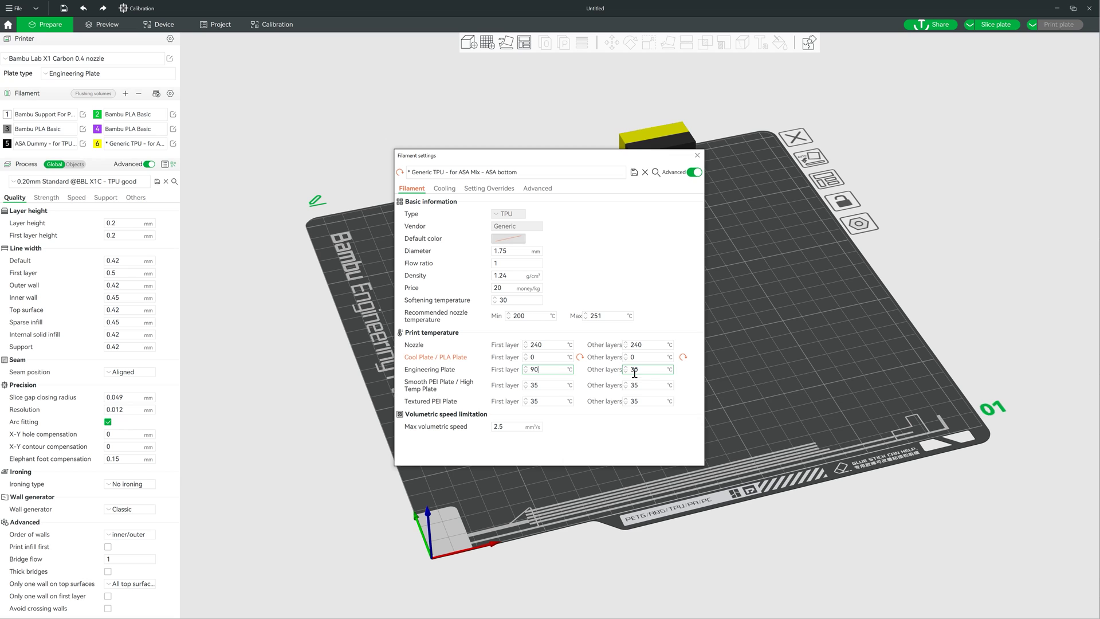
Step: Set both Smooth PEI plate temperatures, first layer and other layers, to 90
click(547, 385)
key(ctrl+a)
text(90)
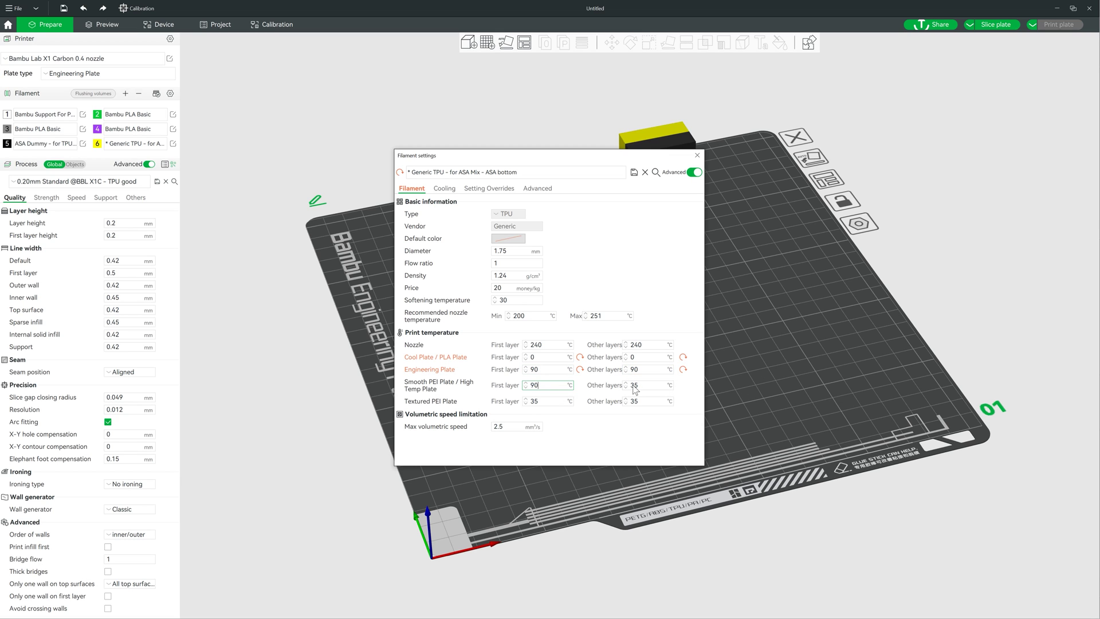
click(634, 387)
key(ctrl+a)
text(90)
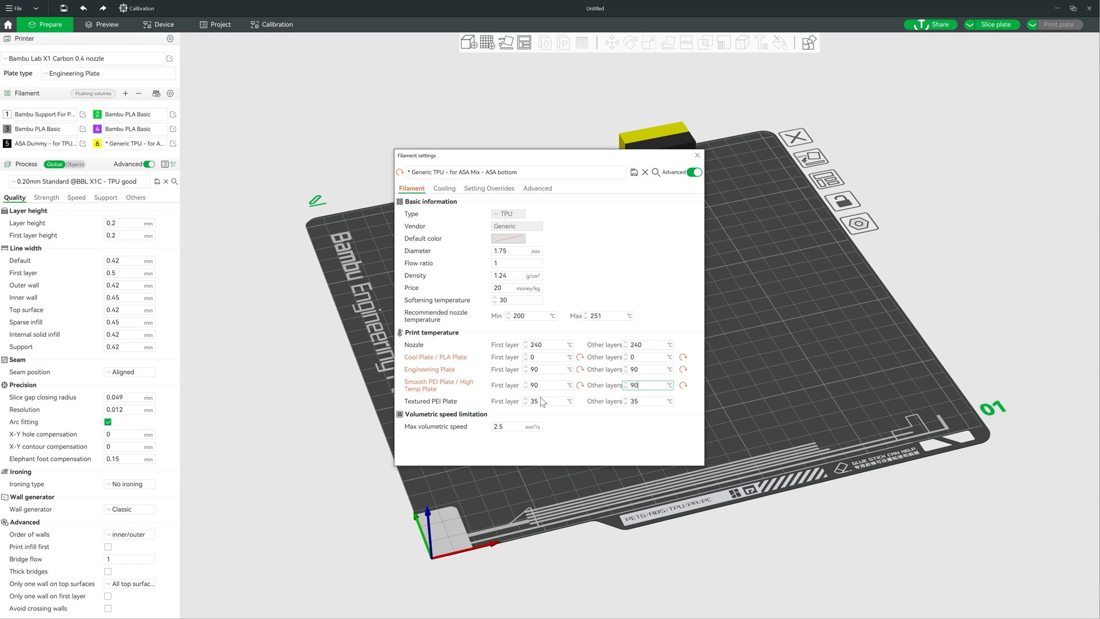
Step: Set Textured PEI first layer to 90 and other layers to 9, then save the preset
click(544, 401)
key(ctrl+a)
text(90)
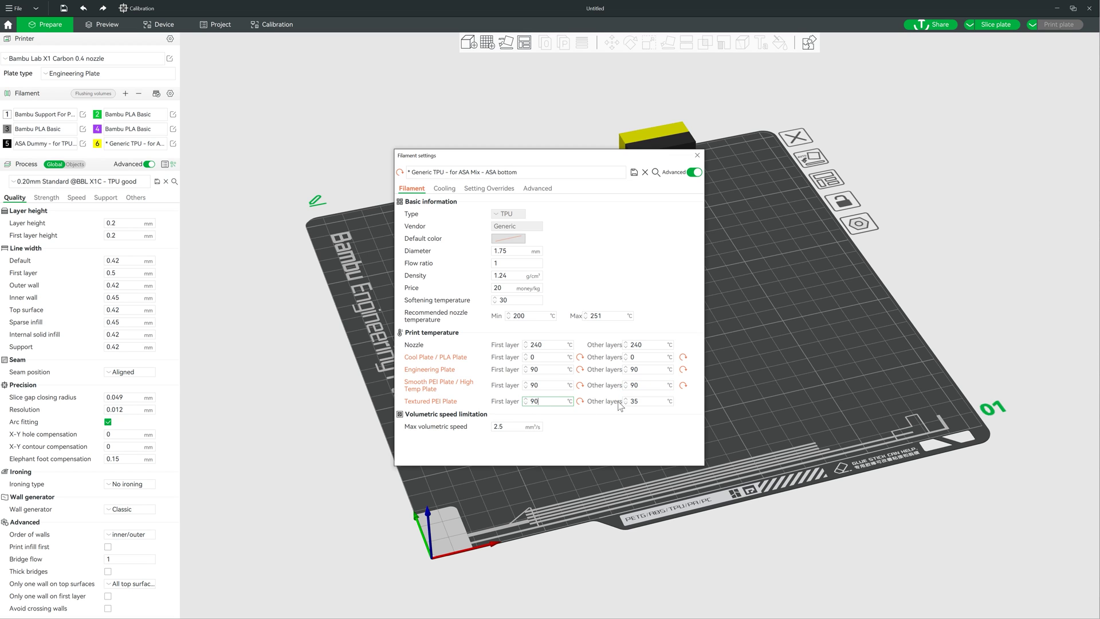
click(634, 401)
key(ctrl+a)
text(9)
click(635, 173)
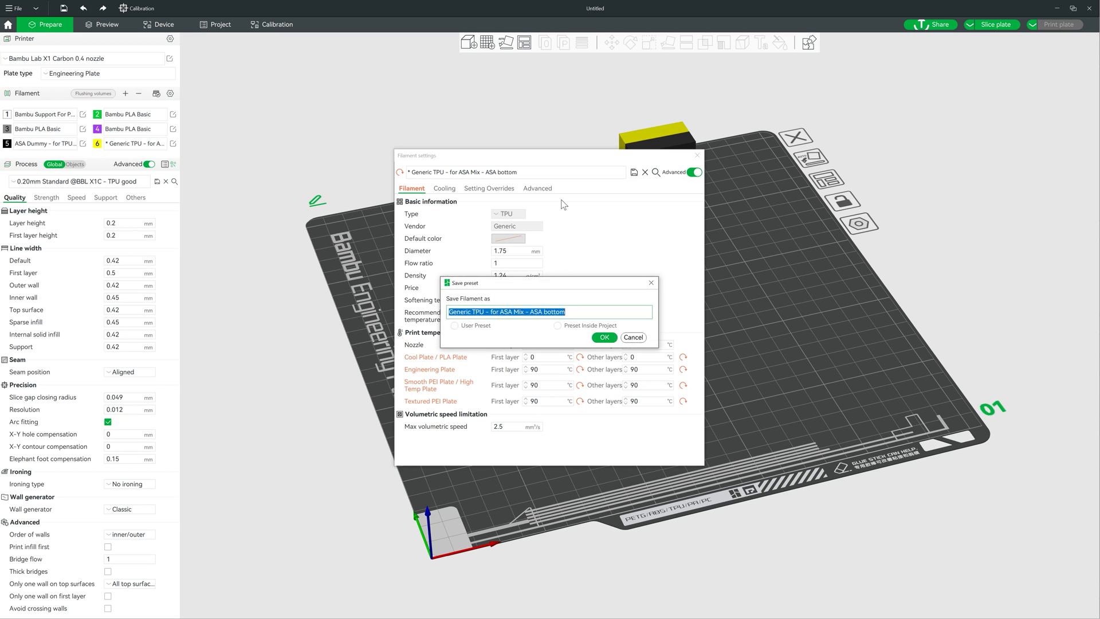
click(605, 338)
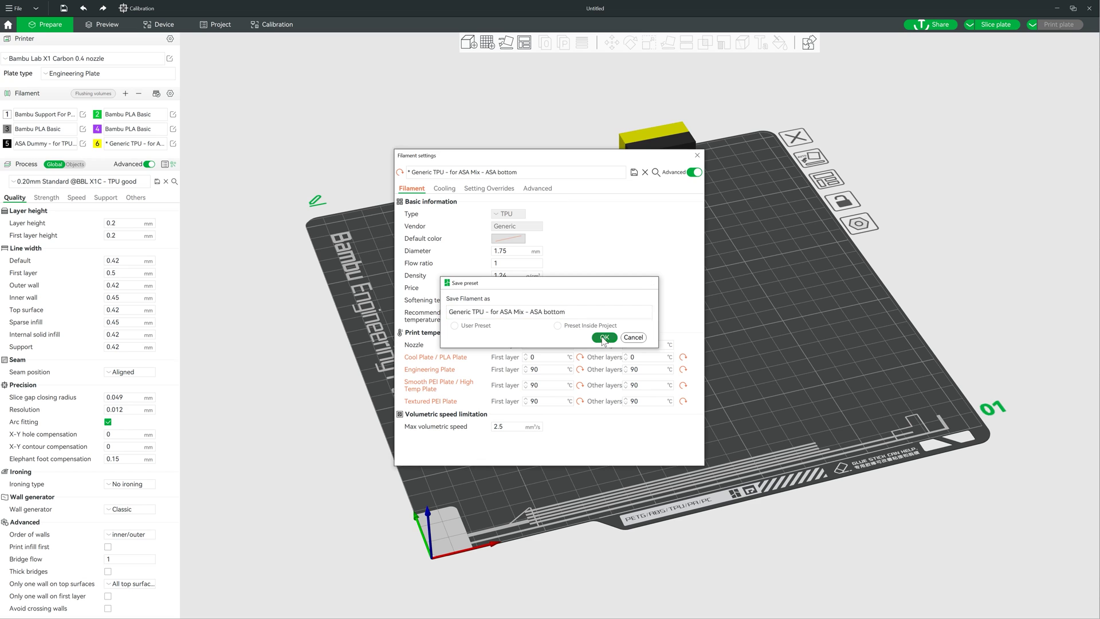
Step: Review the Cooling, Setting Overrides and Advanced tabs, then close the filament settings
click(443, 192)
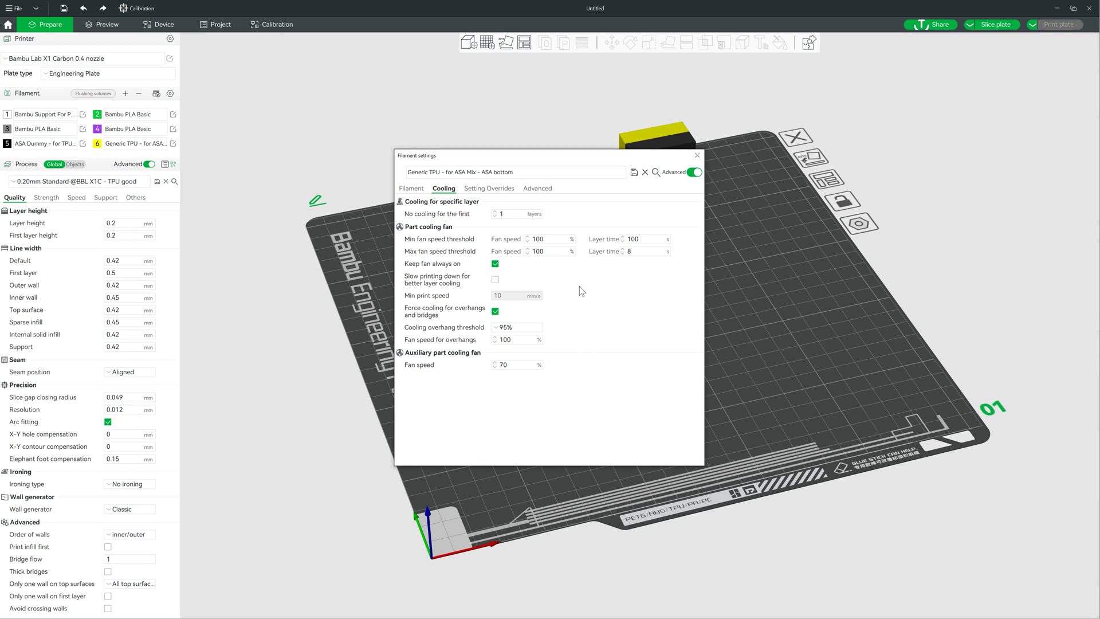
click(480, 189)
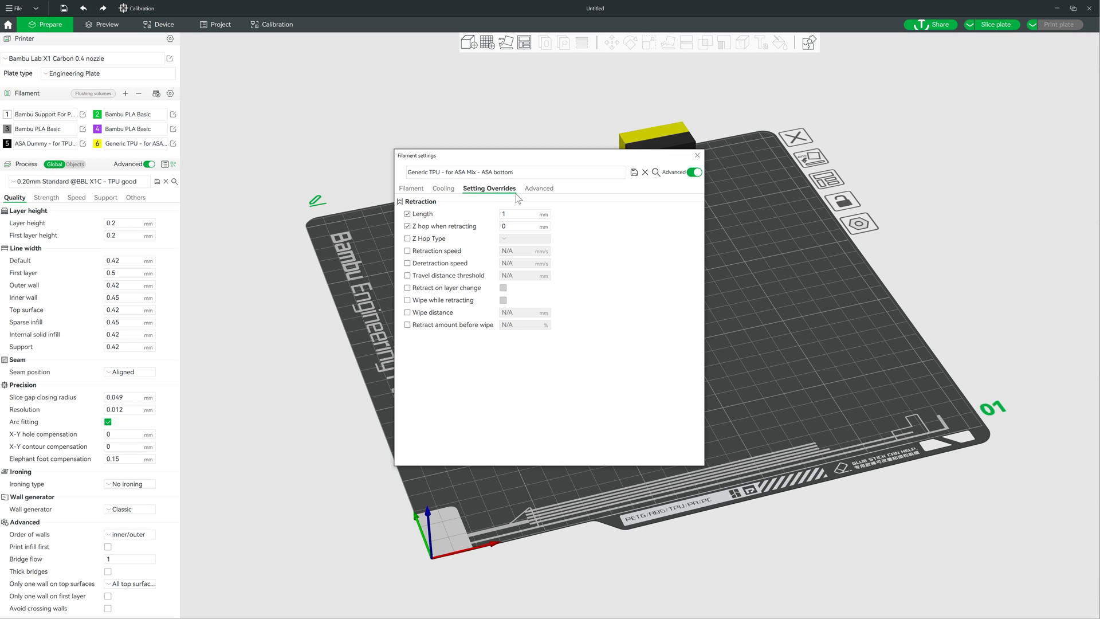
click(539, 189)
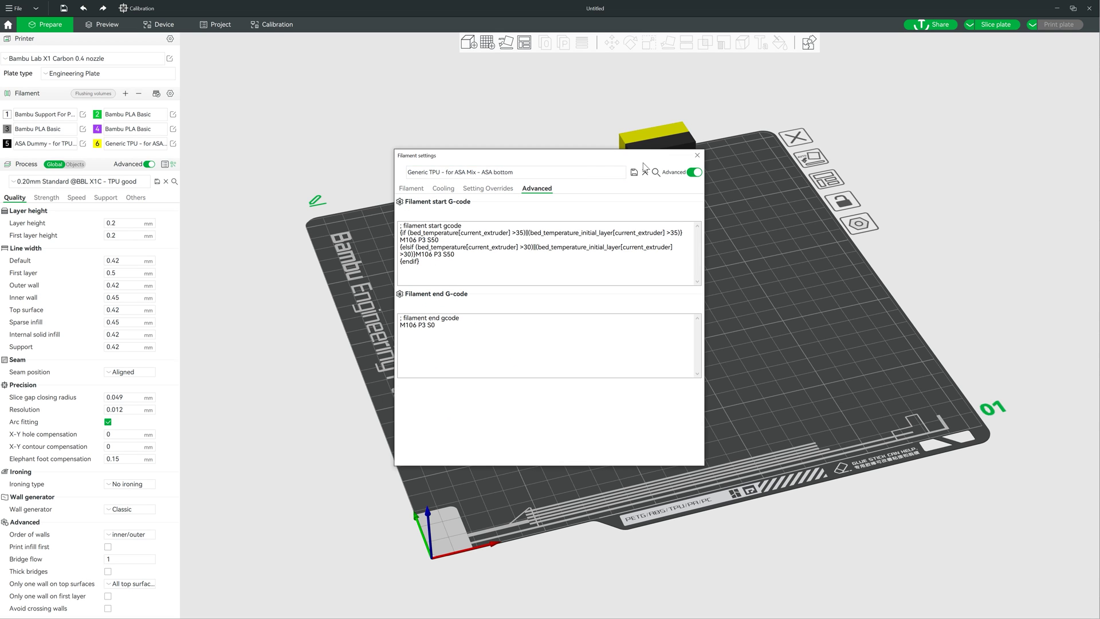
click(697, 155)
scroll(693, 285, up, 3)
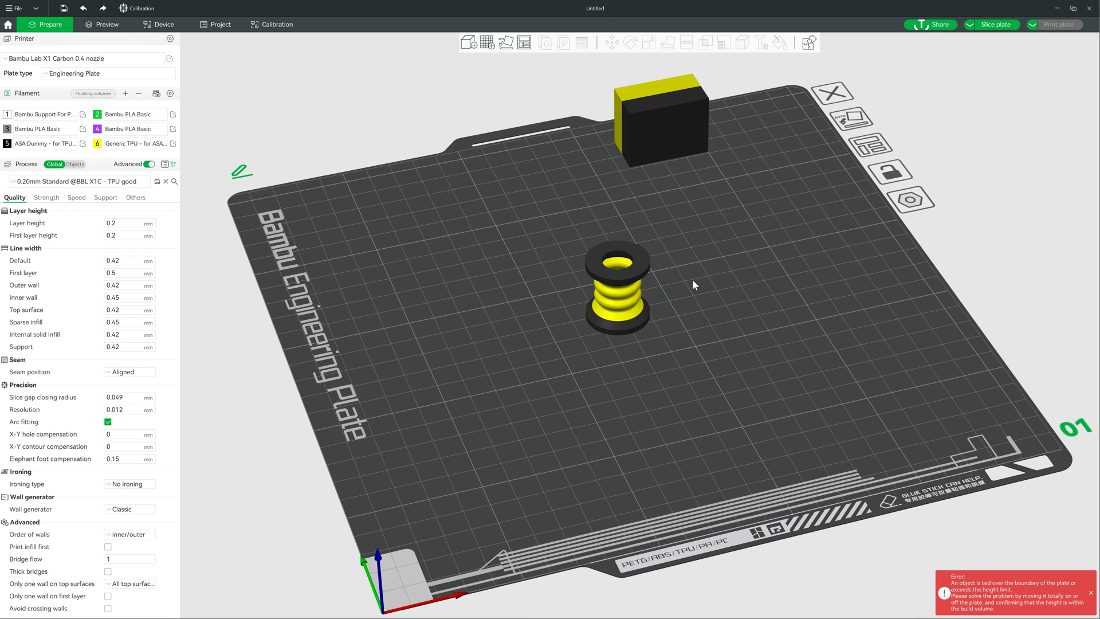
Step: Slice the plate, lower the layer slider to layer 26 (5.20 mm) and add a pause there
click(995, 24)
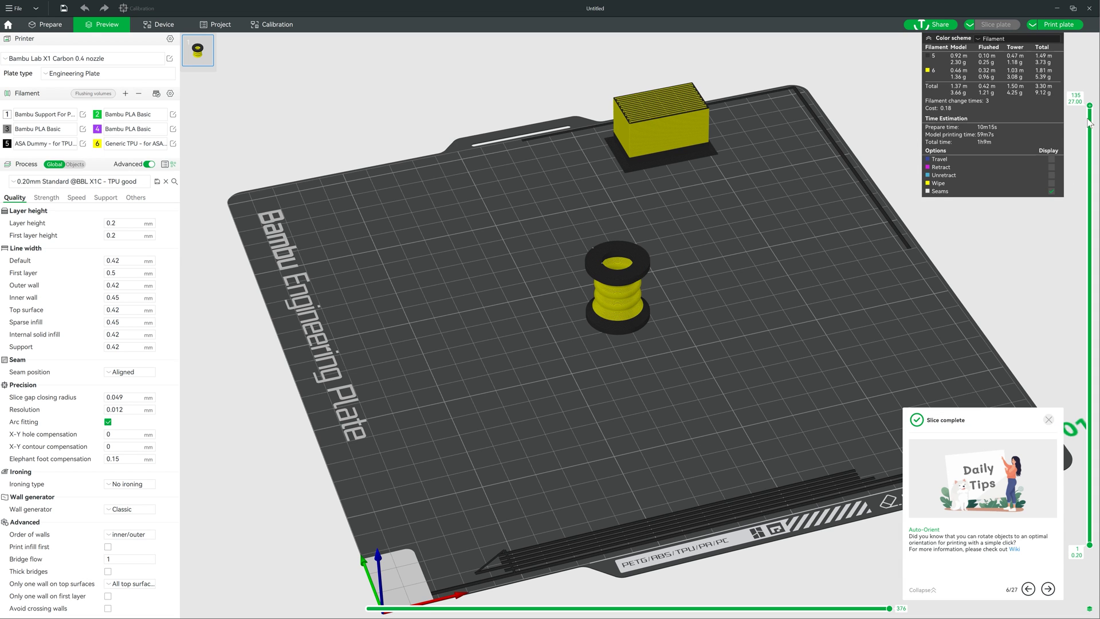
drag(1090, 106, 1089, 463)
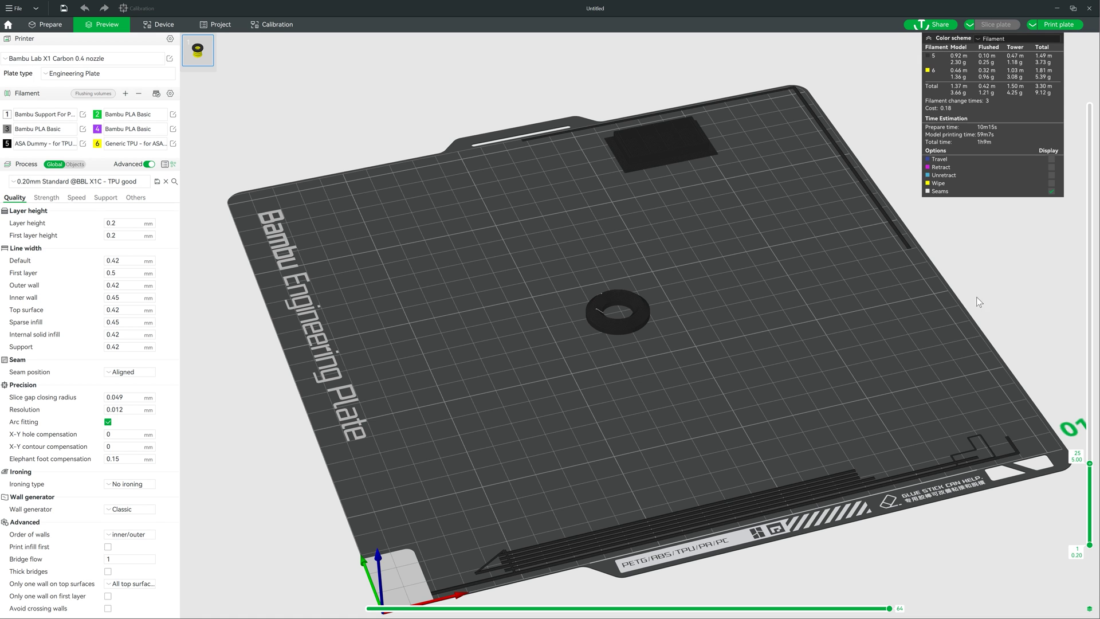
middle_drag(950, 295, 864, 244)
scroll(1090, 464, up, 1)
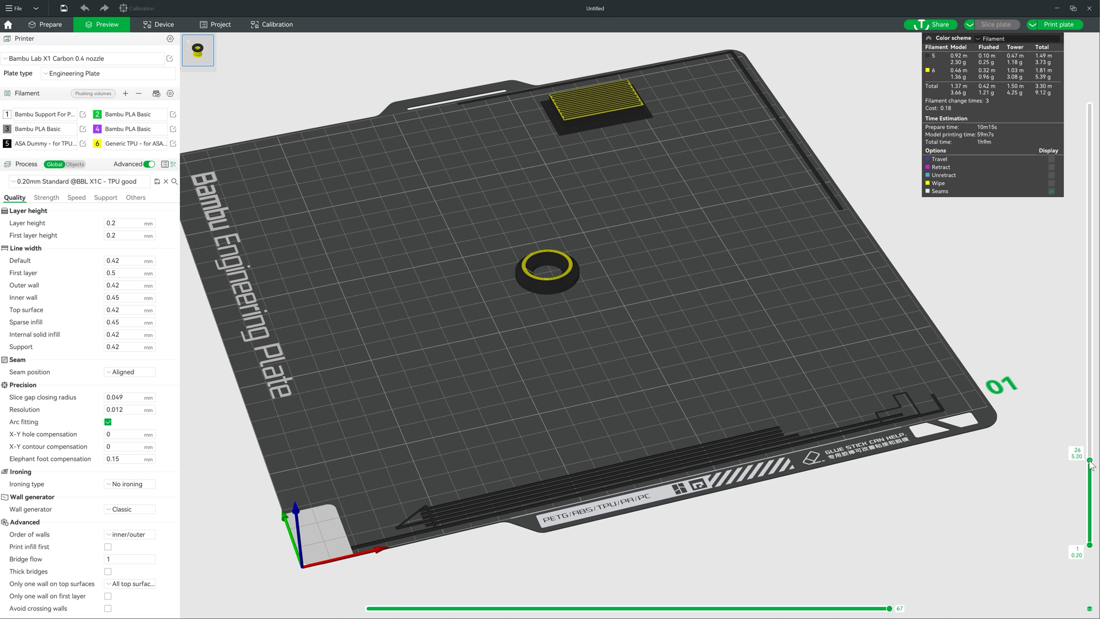
right_click(1090, 463)
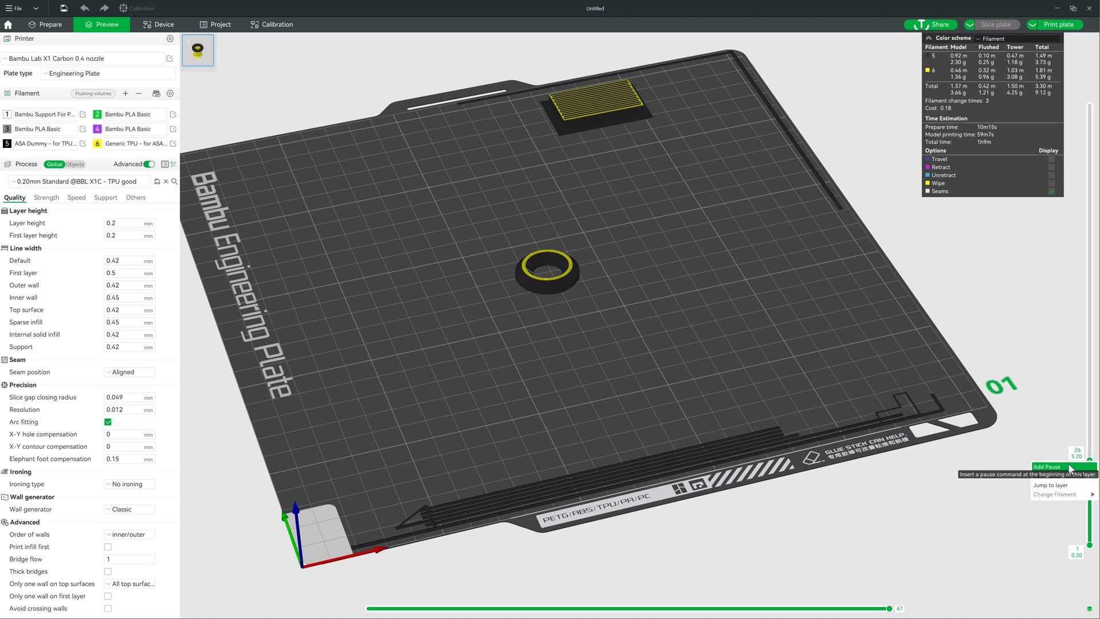
click(1069, 467)
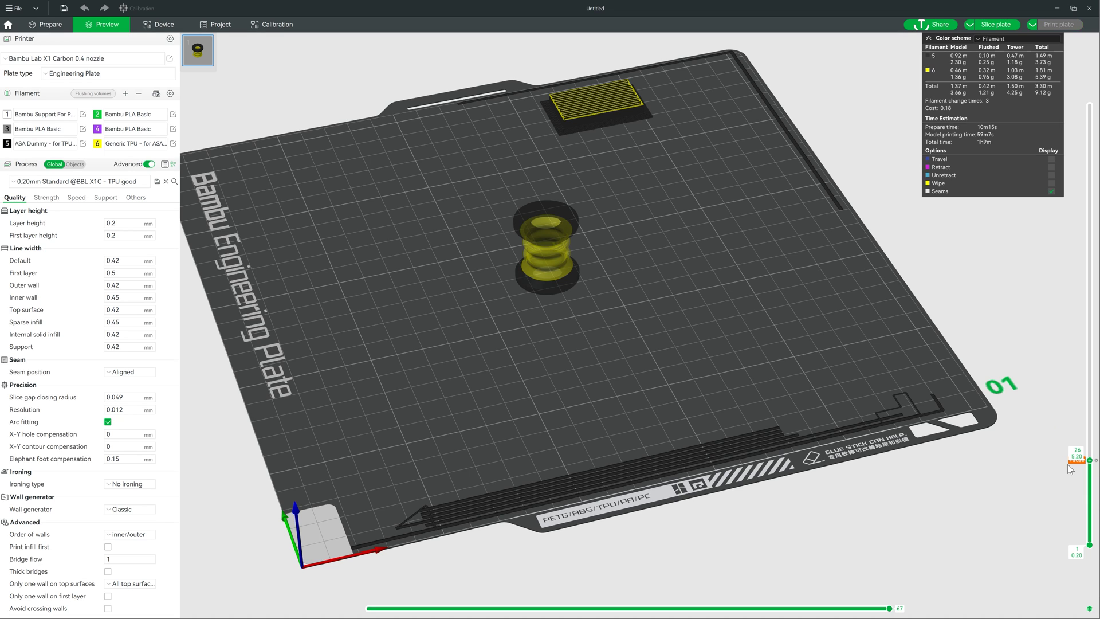
Step: Re-slice, check the layer-26 pause in the G-code, and add another pause at layer 111 (22.20 mm)
click(995, 24)
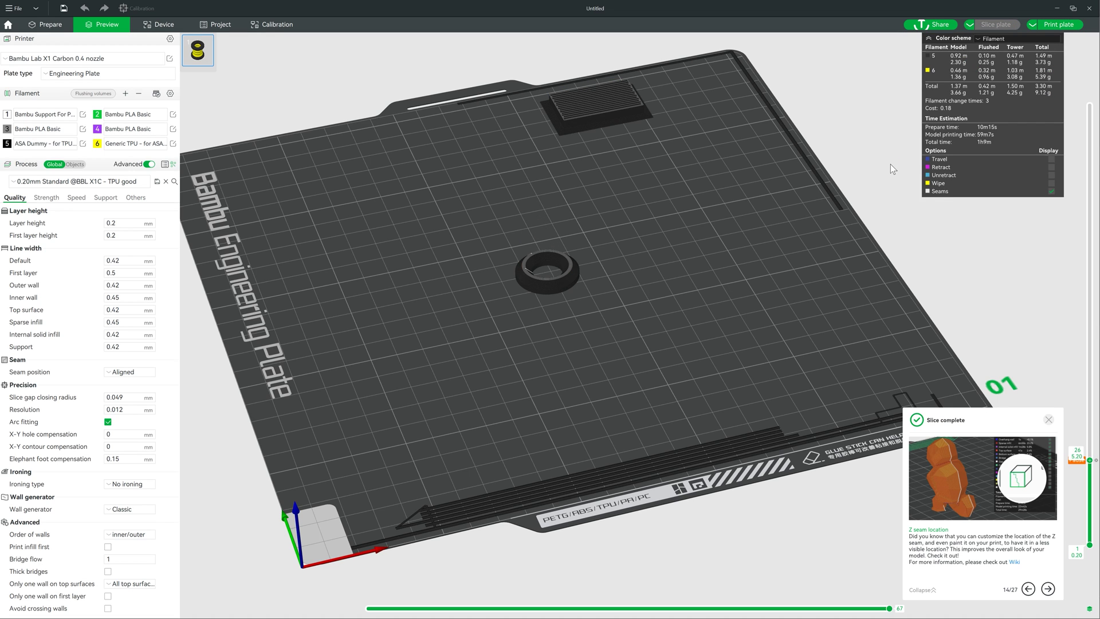
mouse_move(888, 608)
mouse_down()
mouse_move(470, 608)
mouse_move(490, 592)
mouse_move(369, 588)
mouse_up()
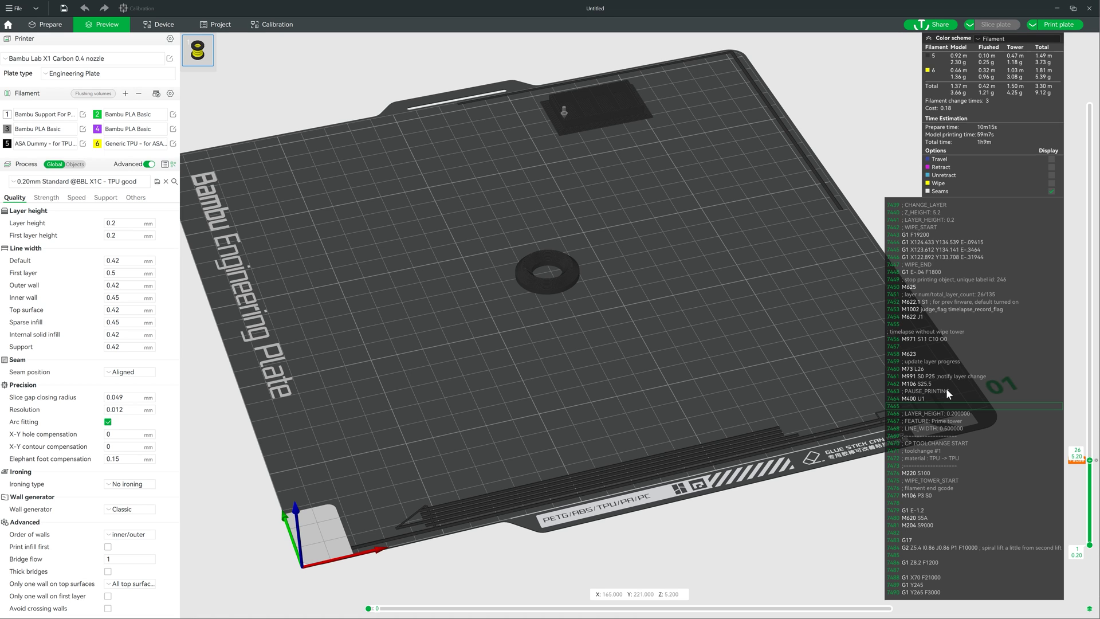
drag(1089, 459, 1089, 336)
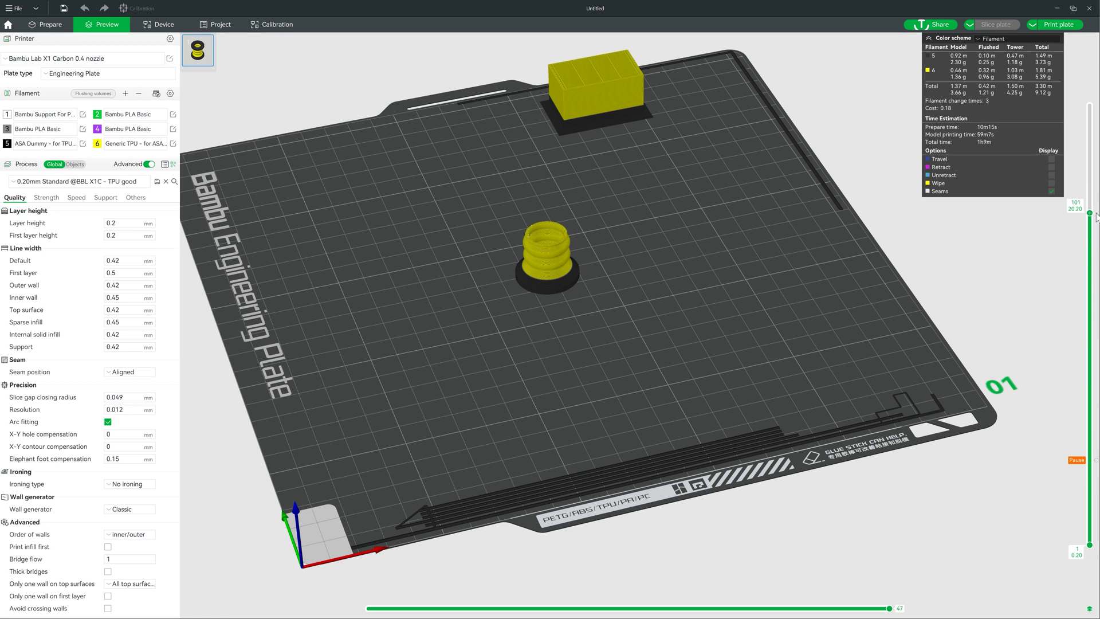
drag(1094, 210, 1095, 190)
click(1054, 190)
click(995, 25)
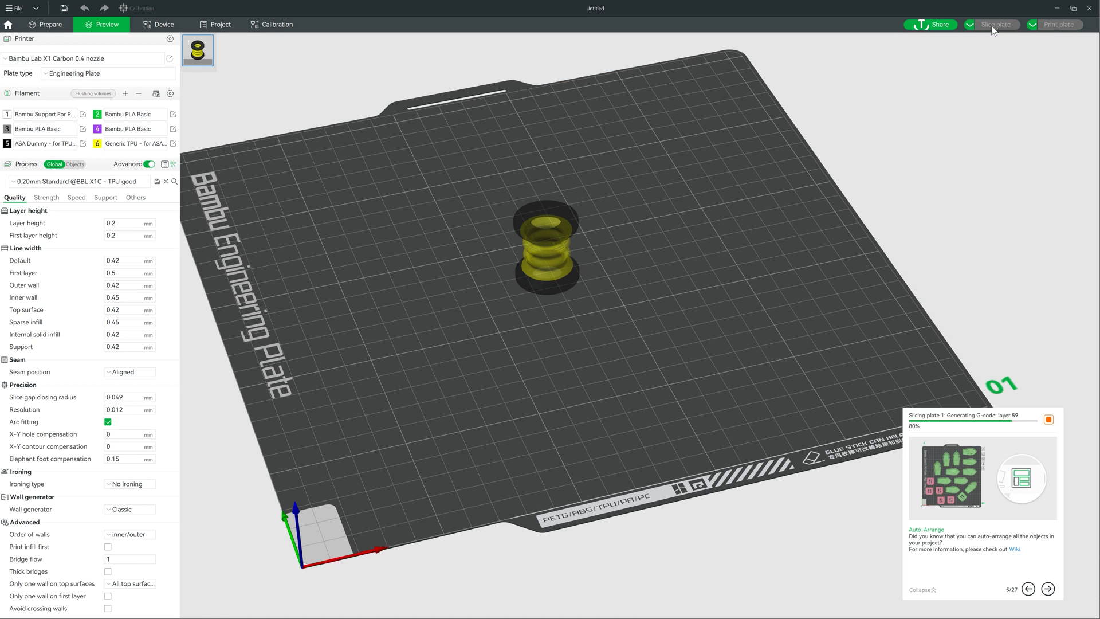
drag(889, 608, 370, 608)
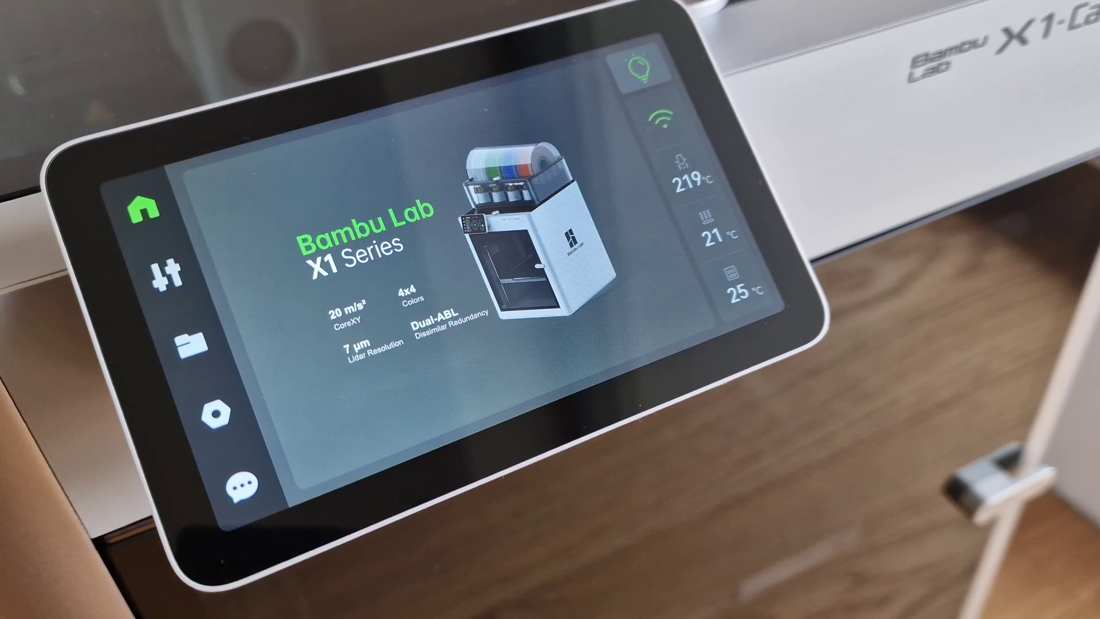
Step: Start loading the ASA filament from the Control screen's Filament tab on the X1
click(166, 272)
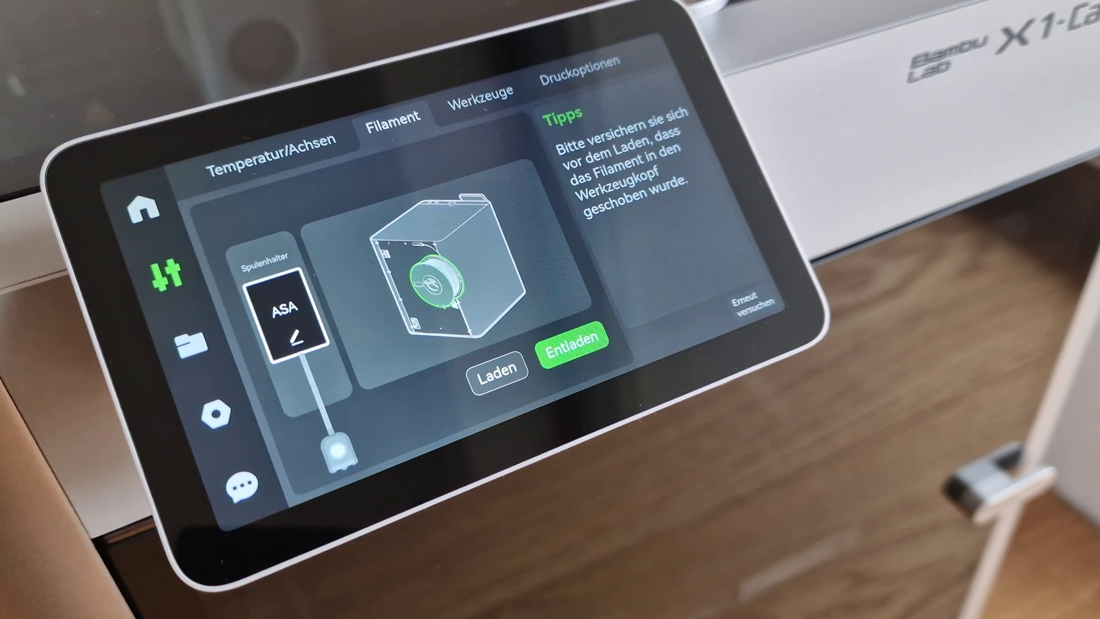
click(496, 371)
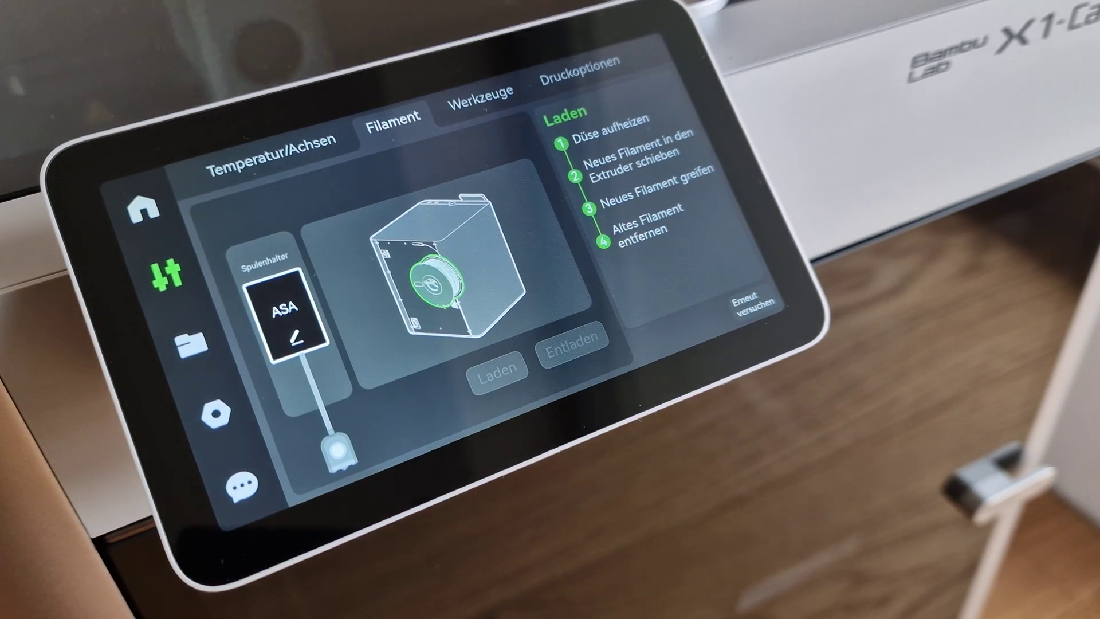
Step: Send the damper plate to the printer with leveling, flow calibration and timelapse enabled
click(1048, 25)
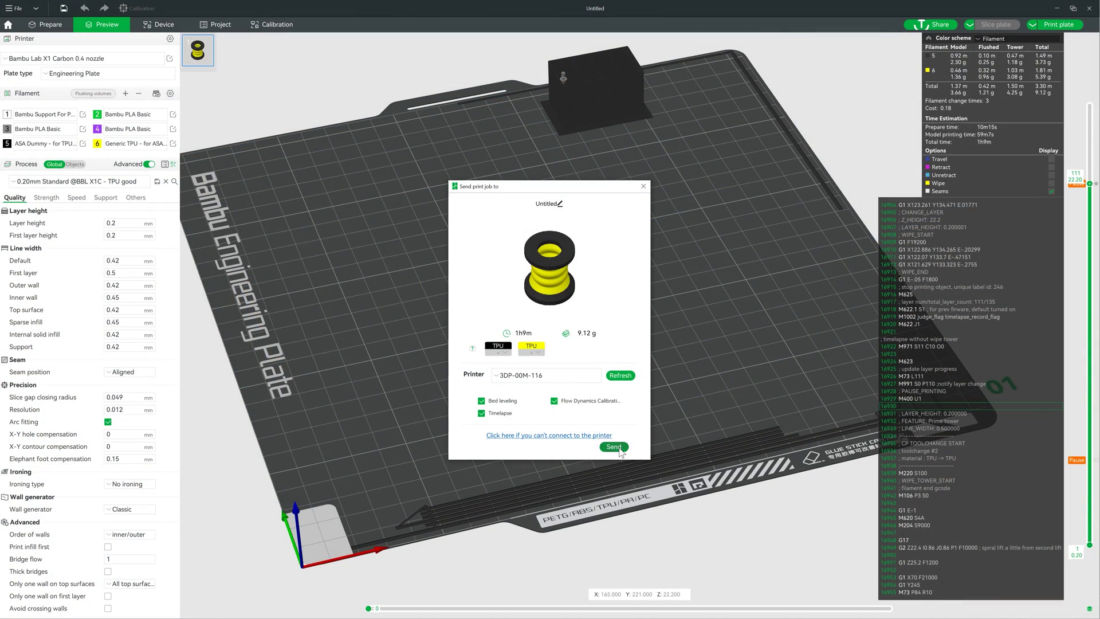
click(616, 447)
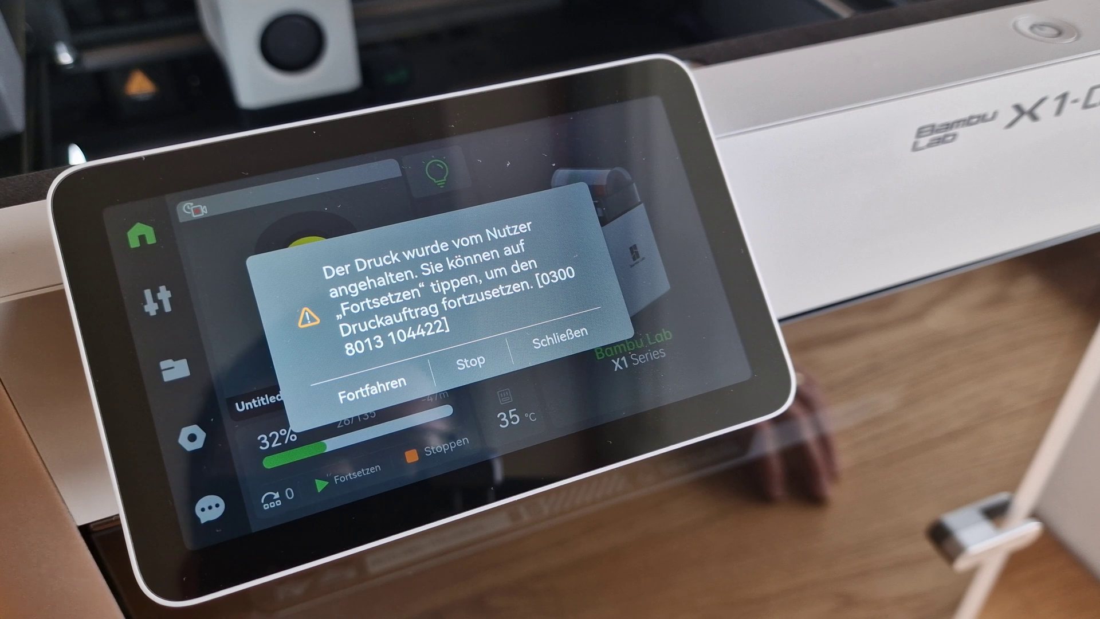
Step: Dismiss the layer-26 pause notice and bring up the X1's filament controls
click(372, 390)
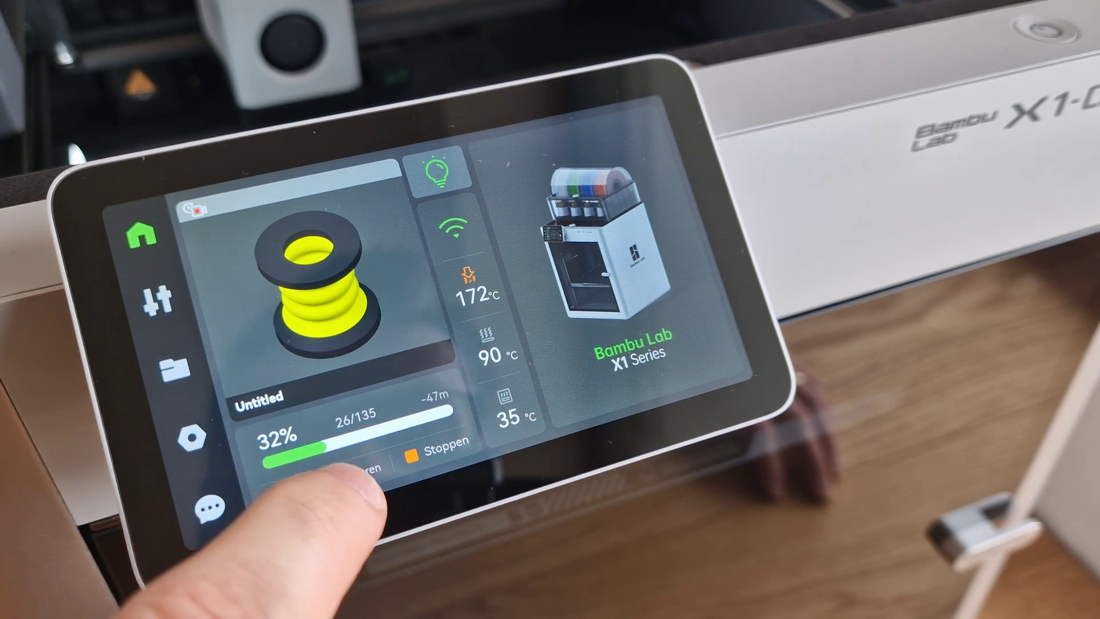
click(356, 472)
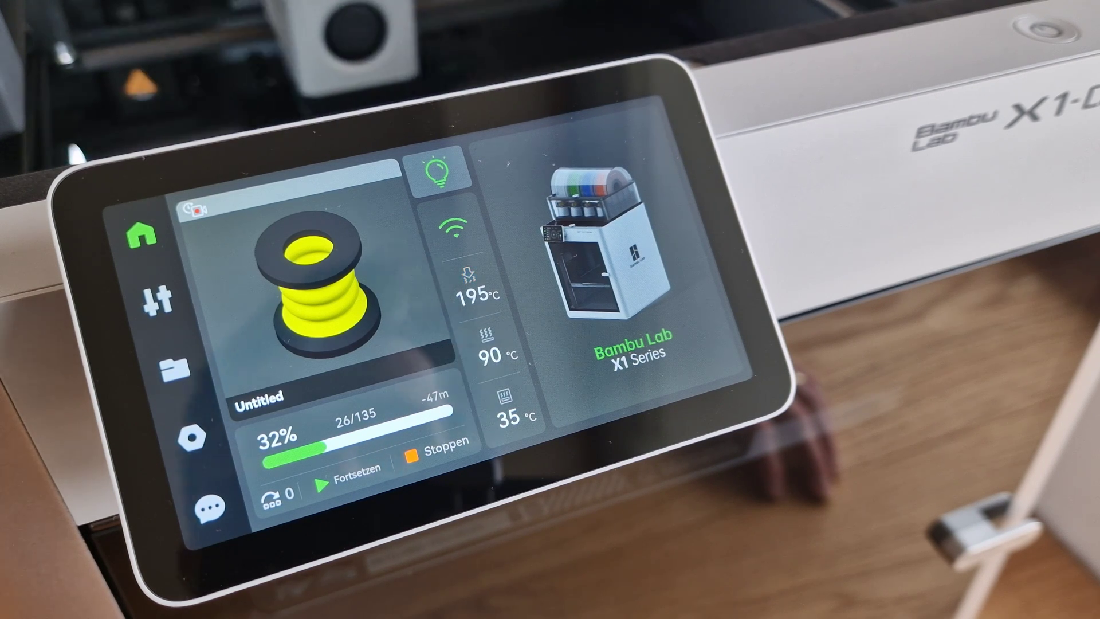
click(156, 298)
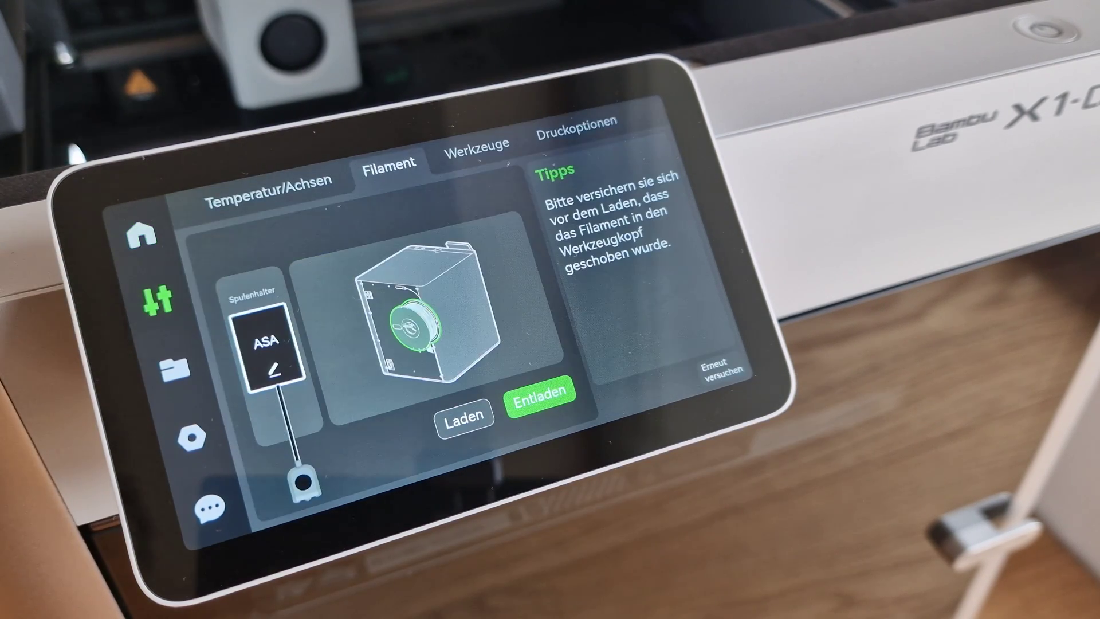